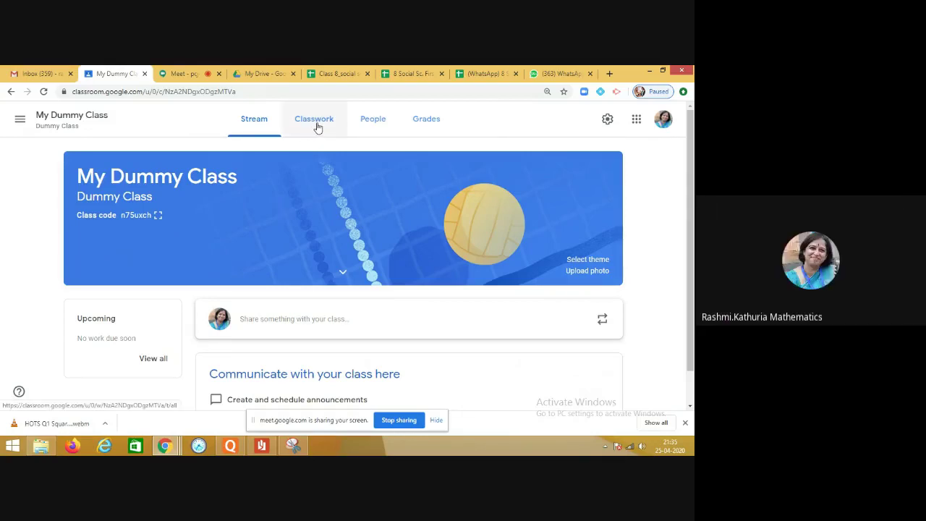
# Step: Go to the Classwork page of My Dummy Class
pyautogui.click(317, 127)
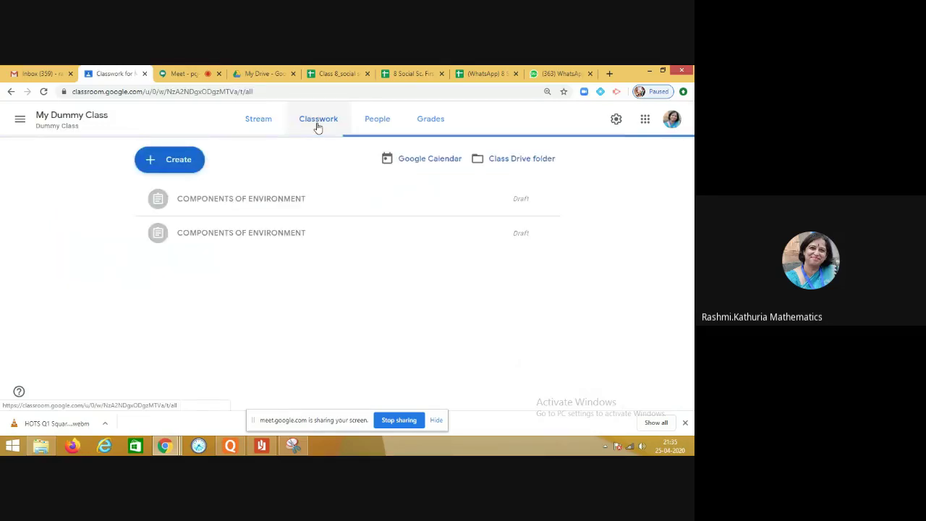
# Step: Create a new quiz assignment with a Blank Quiz form attached, ready for its title
pyautogui.click(181, 166)
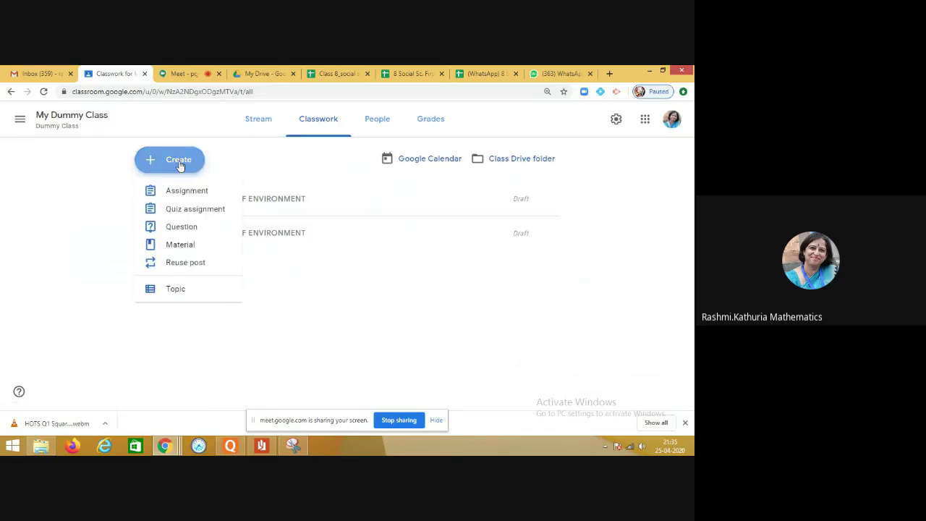
pyautogui.click(173, 216)
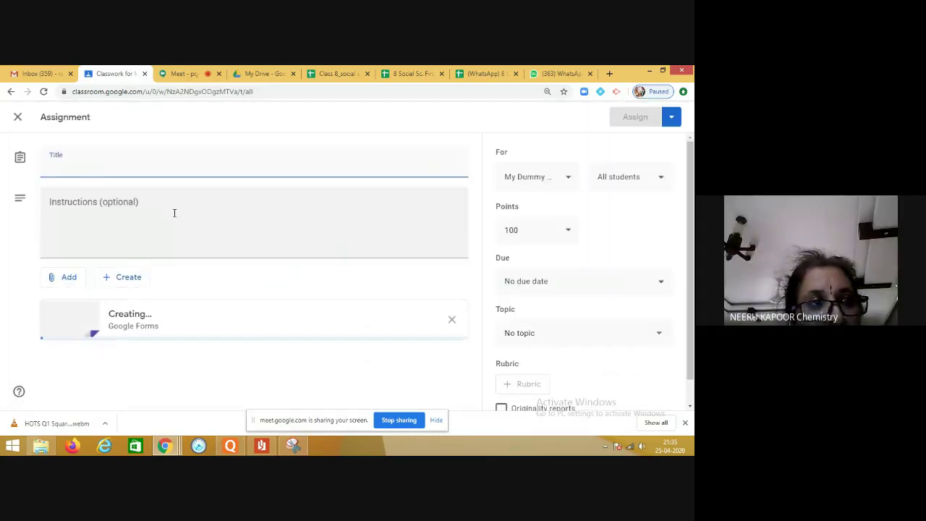
pyautogui.click(171, 167)
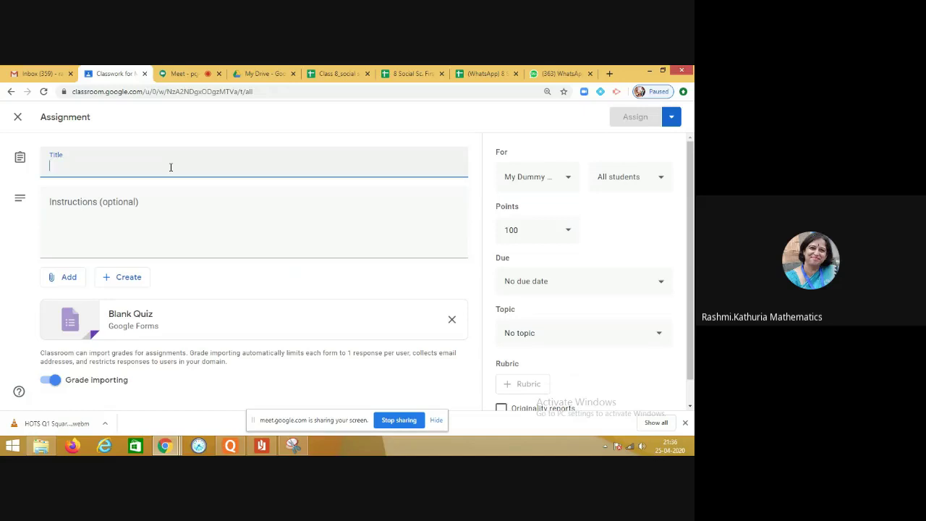
# Step: Title the assignment 'Do you know?', add instant-feedback instructions, and open the Blank Quiz
pyautogui.write('Do')
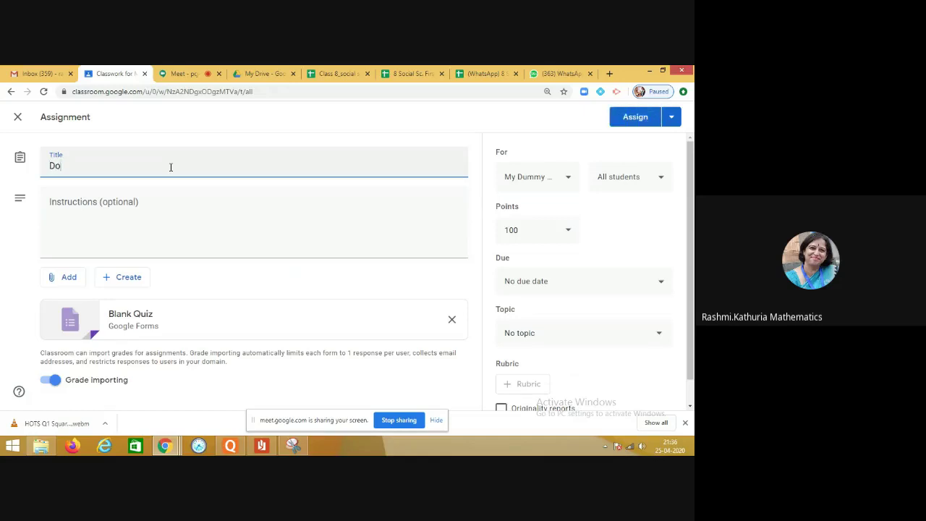
pyautogui.write(' you know?')
pyautogui.click(152, 210)
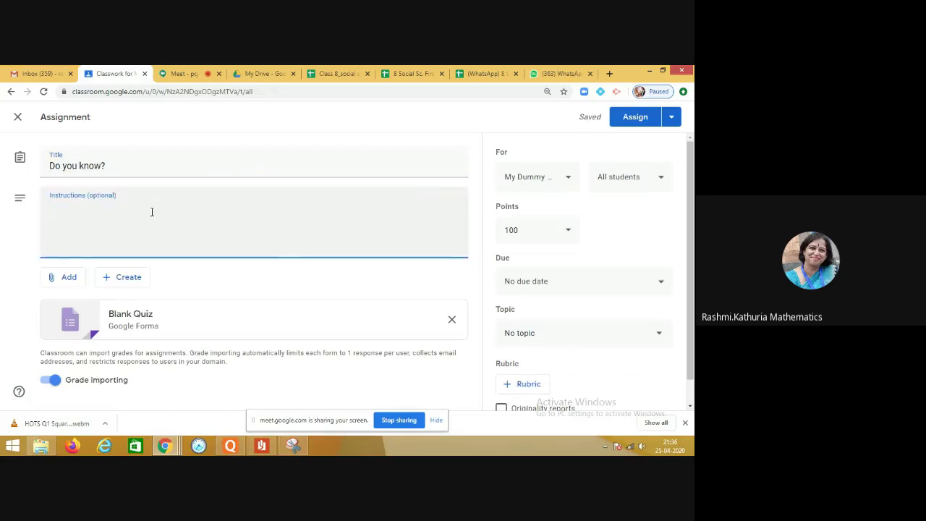
pyautogui.write('Dear students atten')
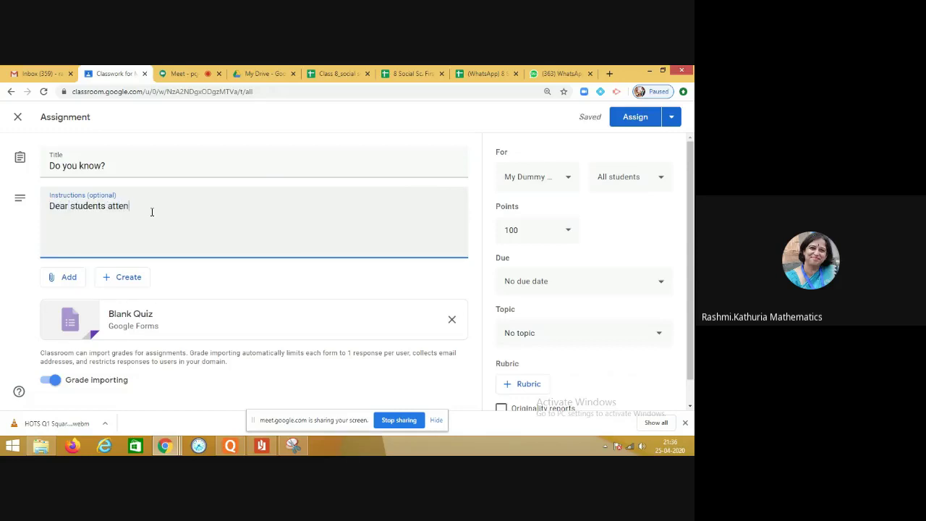
pyautogui.press('BackSpace')
pyautogui.write('mpt the followin')
pyautogui.press('BackSpace')
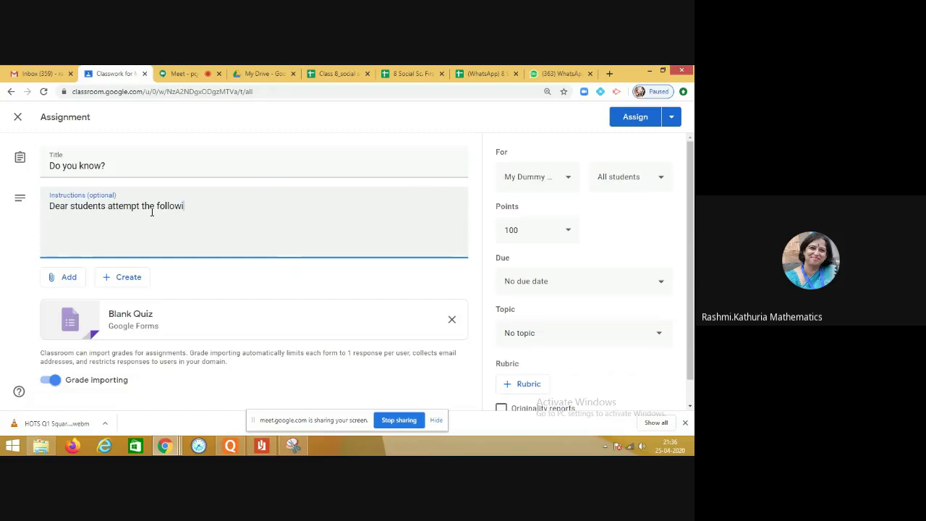
pyautogui.write('ng quiz assignment. ')
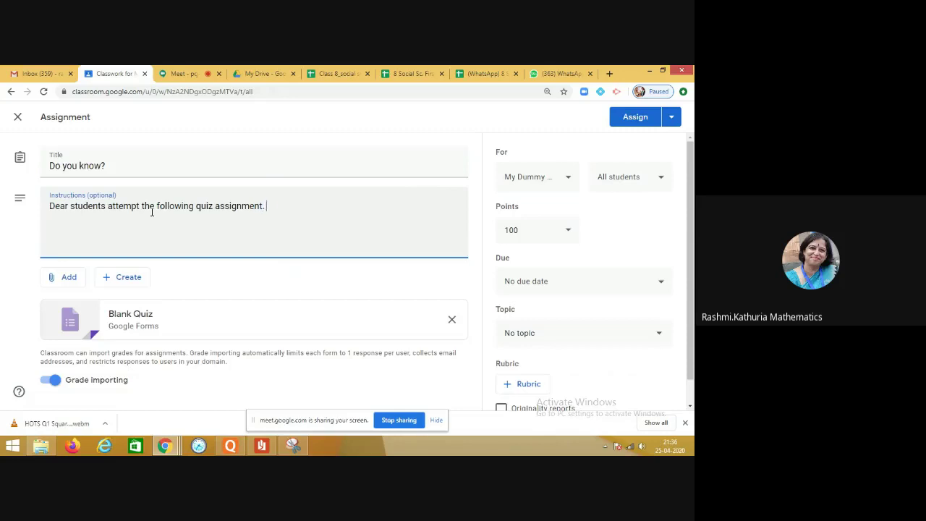
pyautogui.write('You will get the i')
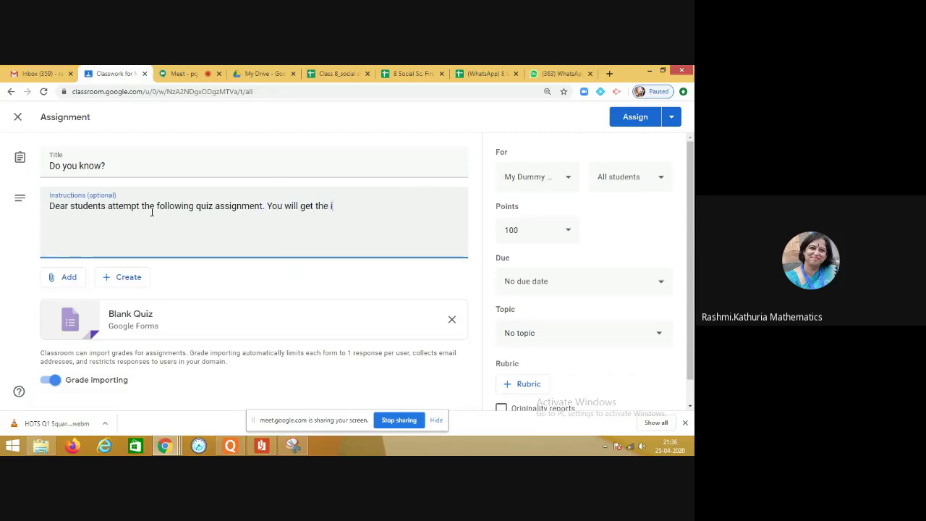
pyautogui.write('nstant feedback and check')
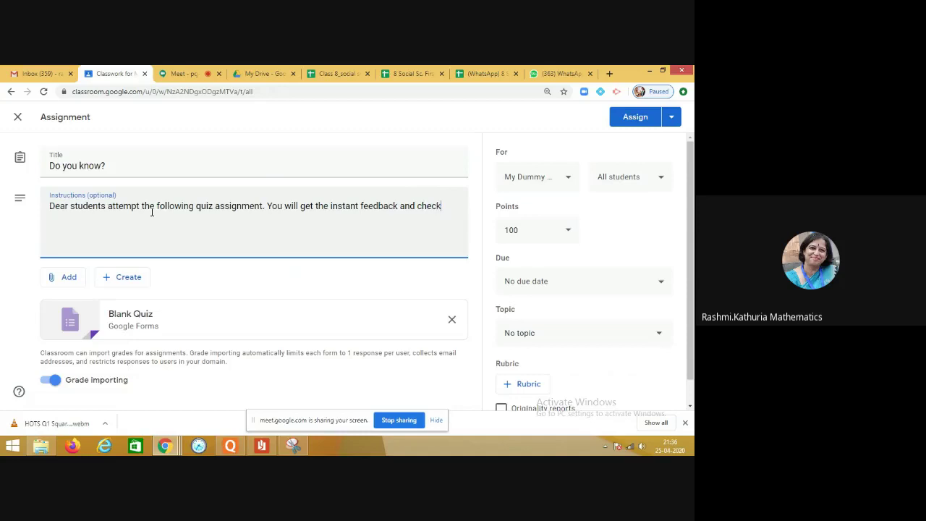
pyautogui.write(' your score.')
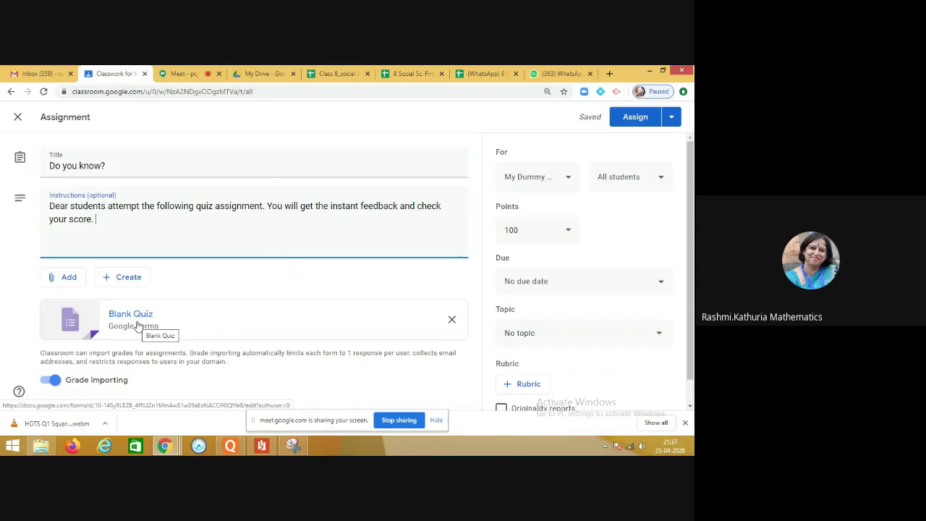
pyautogui.click(137, 326)
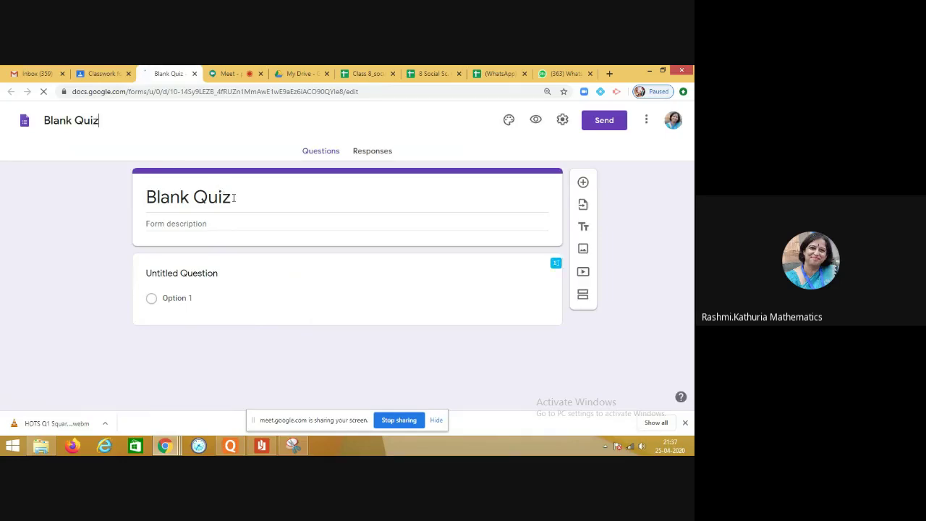
# Step: Change the form's heading from Blank Quiz to 'Do you know?'
pyautogui.click(233, 197)
pyautogui.press('BackSpace')
pyautogui.press('BackSpace')
pyautogui.press('BackSpace')
pyautogui.press('BackSpace')
pyautogui.press('BackSpace')
pyautogui.press('BackSpace')
pyautogui.press('BackSpace')
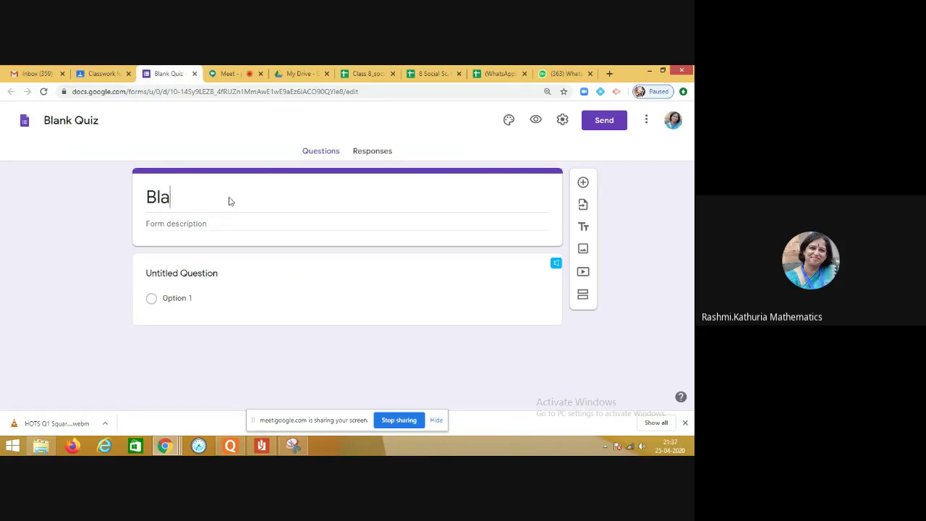
pyautogui.press('BackSpace')
pyautogui.press('BackSpace')
pyautogui.press('BackSpace')
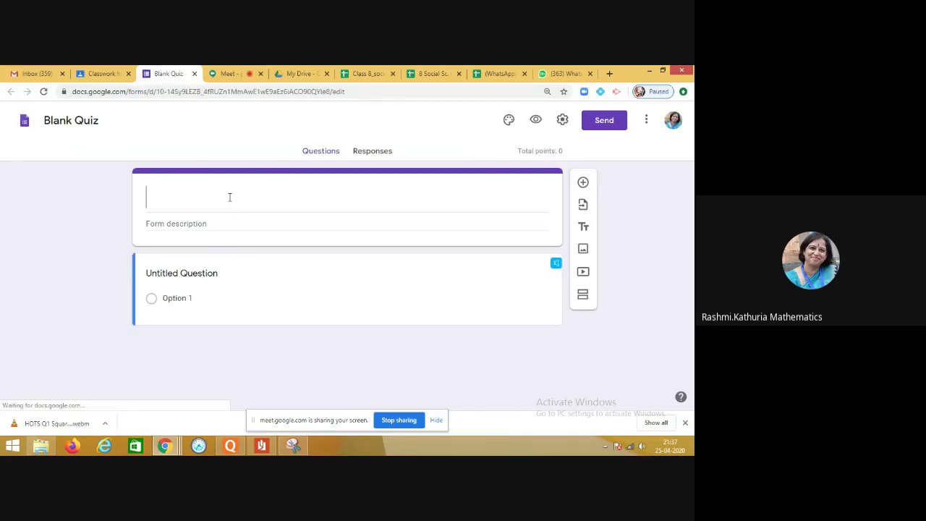
pyautogui.hotkey('ctrl', 'z')
pyautogui.write('D')
pyautogui.press('Tab')
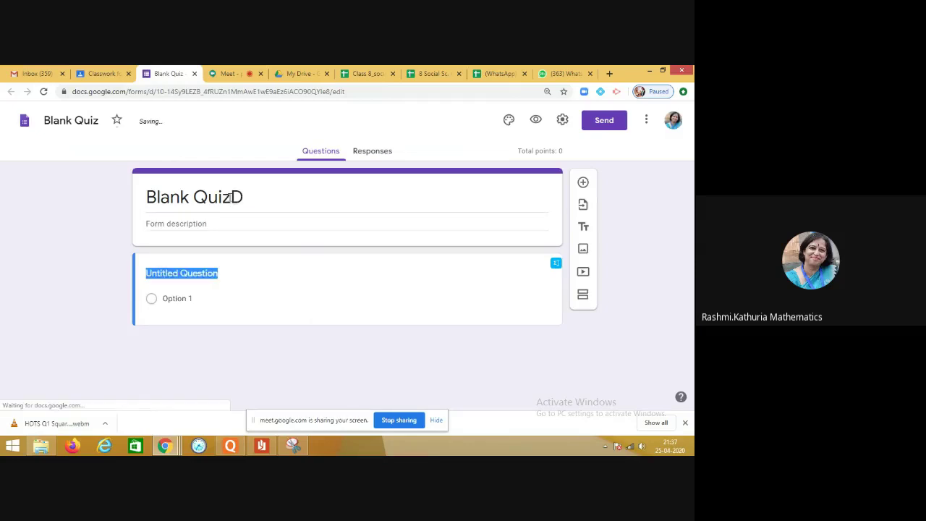
pyautogui.press('BackSpace')
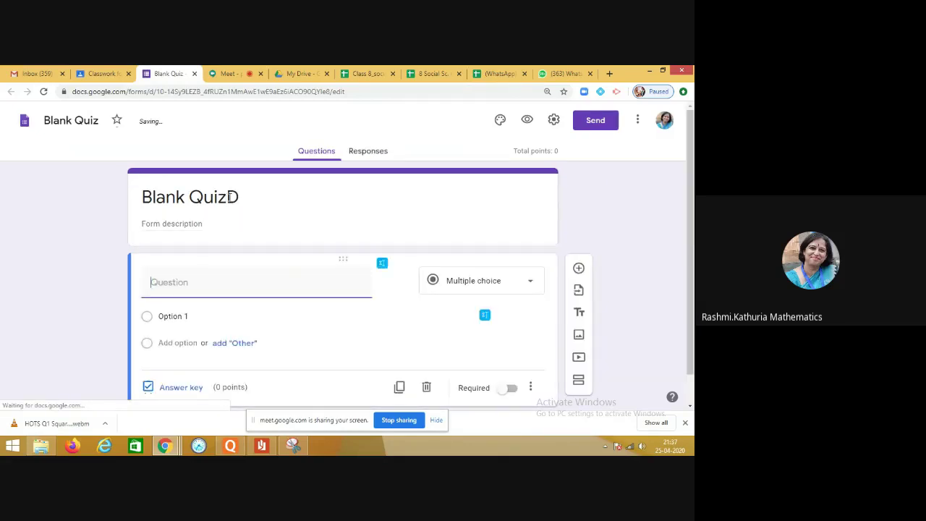
pyautogui.tripleClick(236, 196)
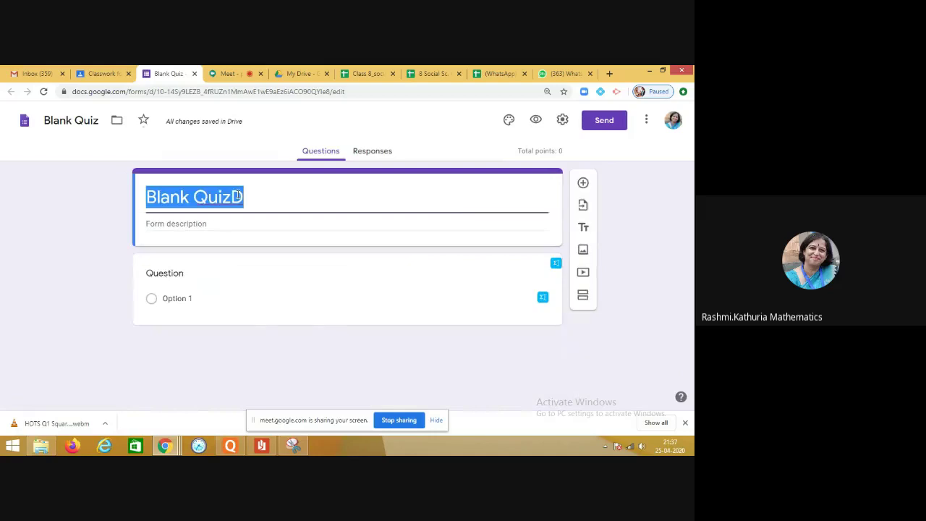
pyautogui.write('d')
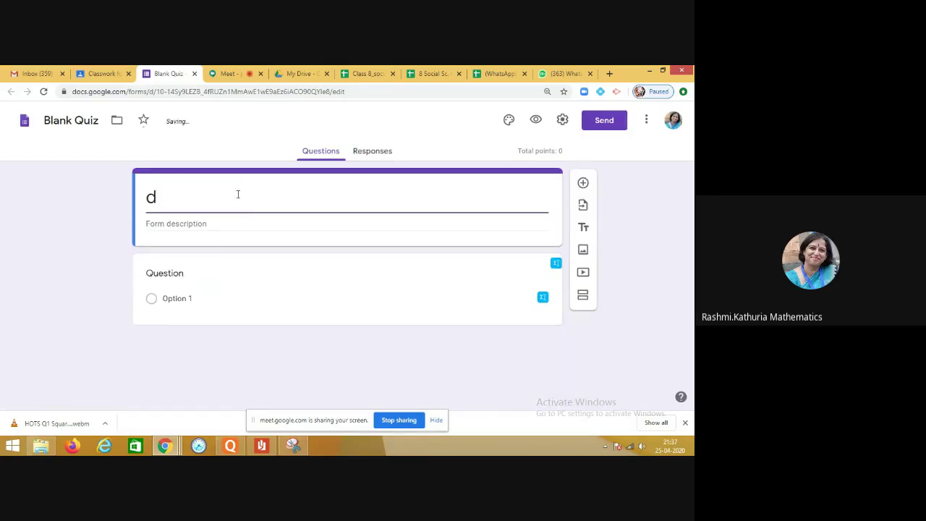
pyautogui.press('BackSpace')
pyautogui.write('Do you know?')
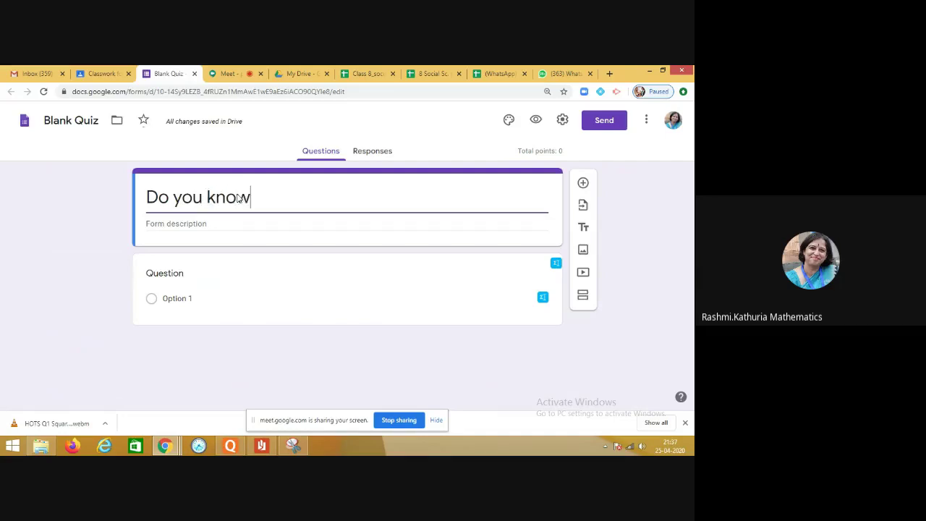
# Step: Rename the form file from Blank Quiz to 'Do you know?'
pyautogui.click(81, 120)
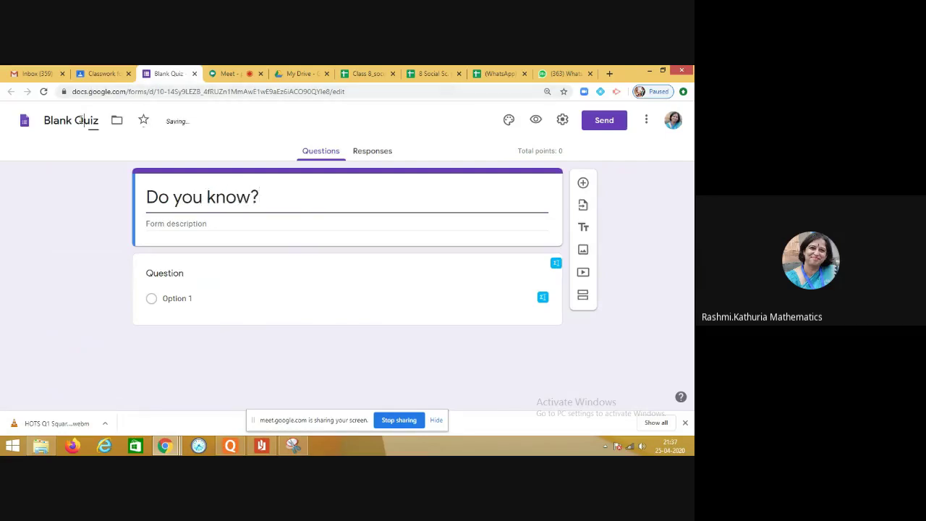
pyautogui.moveTo(96, 122); pyautogui.dragTo(39, 121)
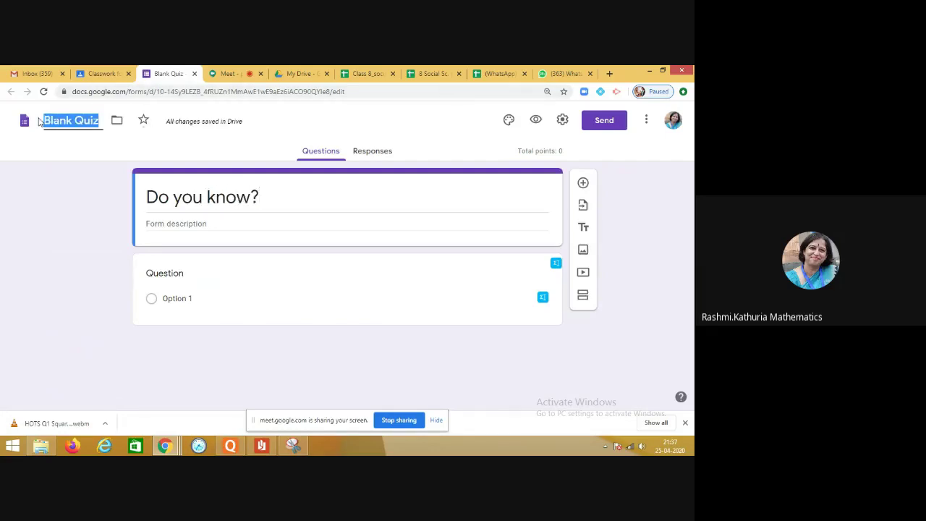
pyautogui.write('D')
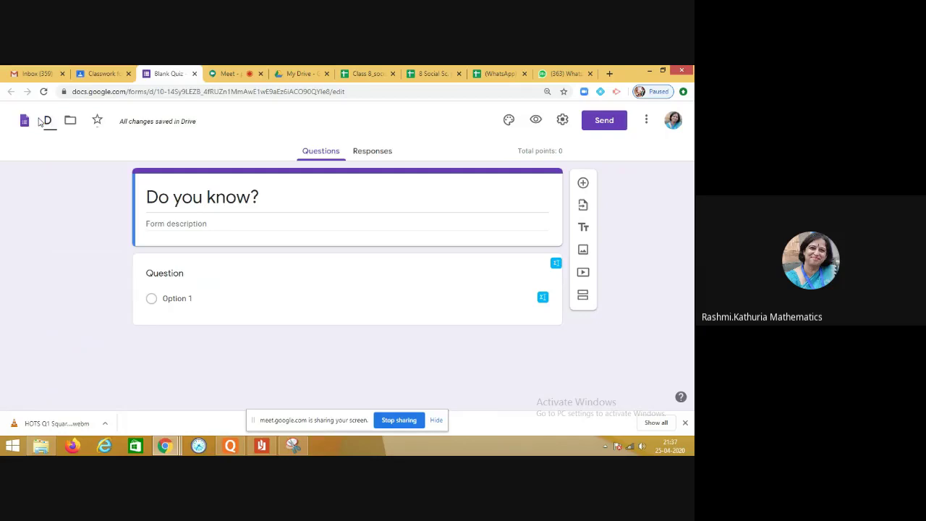
pyautogui.write('o you ln')
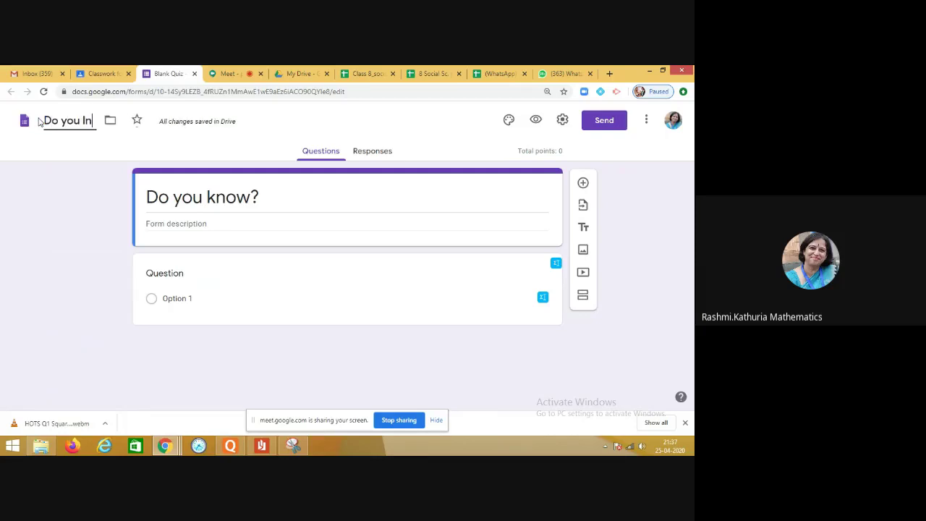
pyautogui.press('BackSpace')
pyautogui.press('BackSpace')
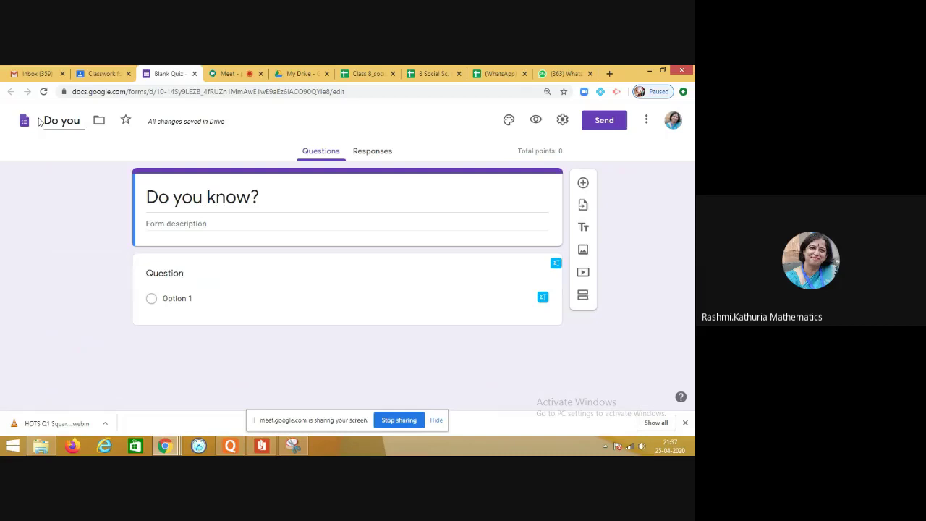
pyautogui.write('know?')
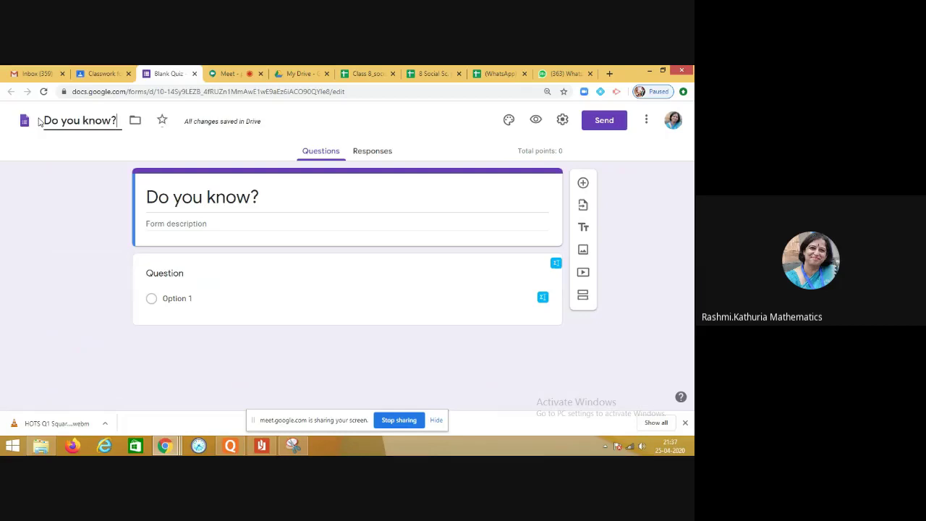
pyautogui.click(228, 227)
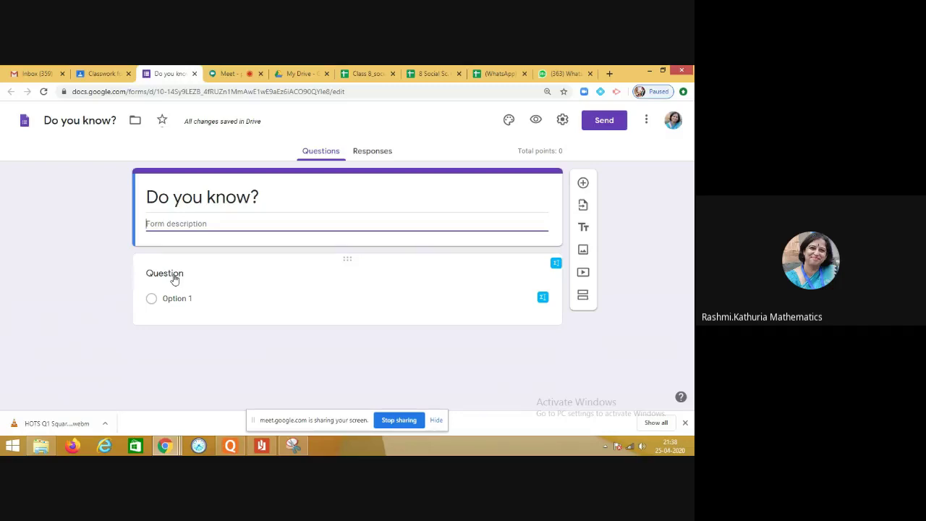
# Step: Turn the first question into a required short-answer 'Name' question, then add another question
pyautogui.click(174, 280)
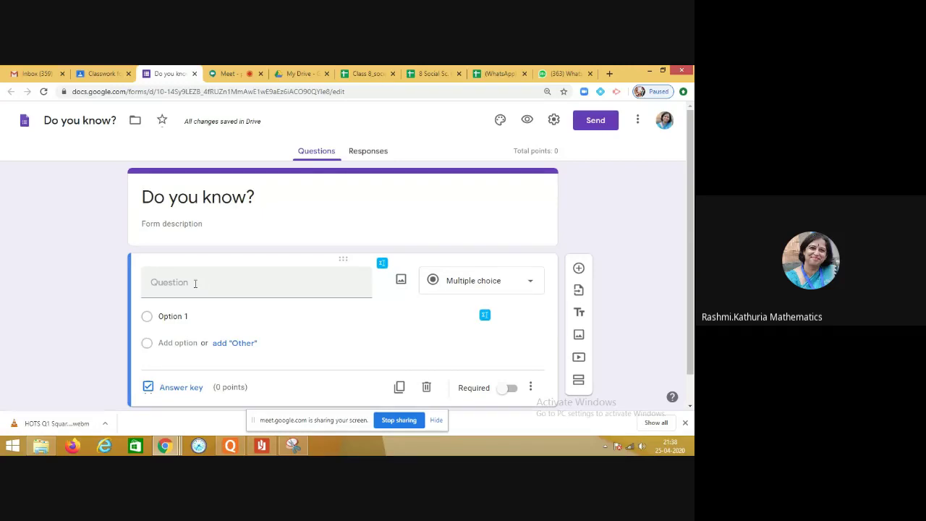
pyautogui.click(191, 284)
pyautogui.write('Name')
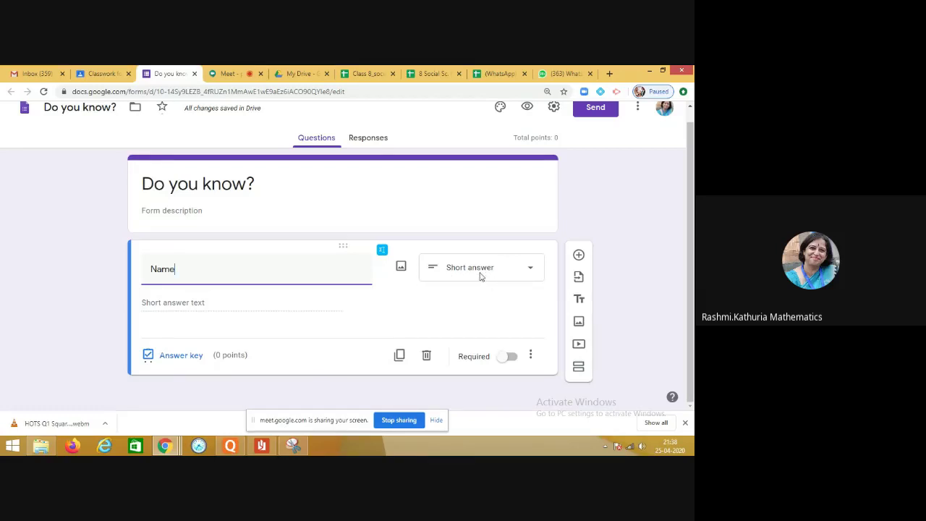
pyautogui.click(512, 360)
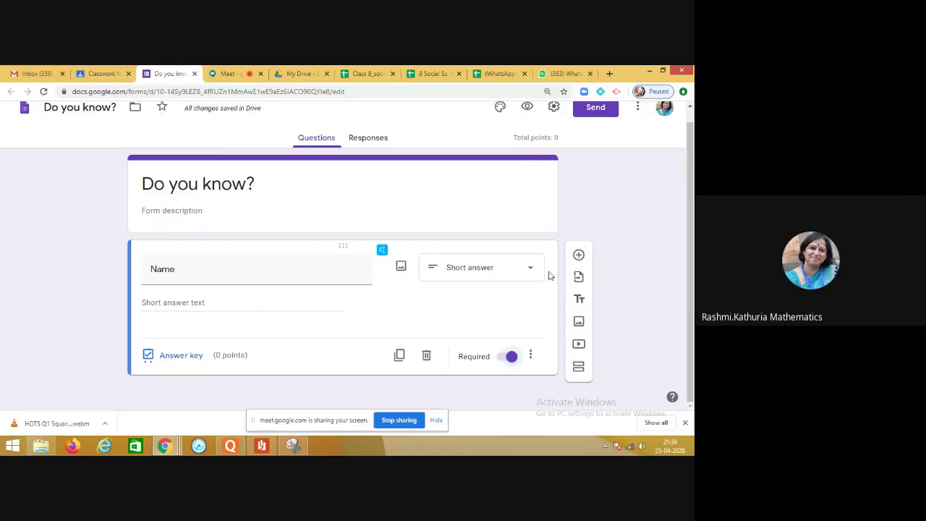
pyautogui.click(578, 256)
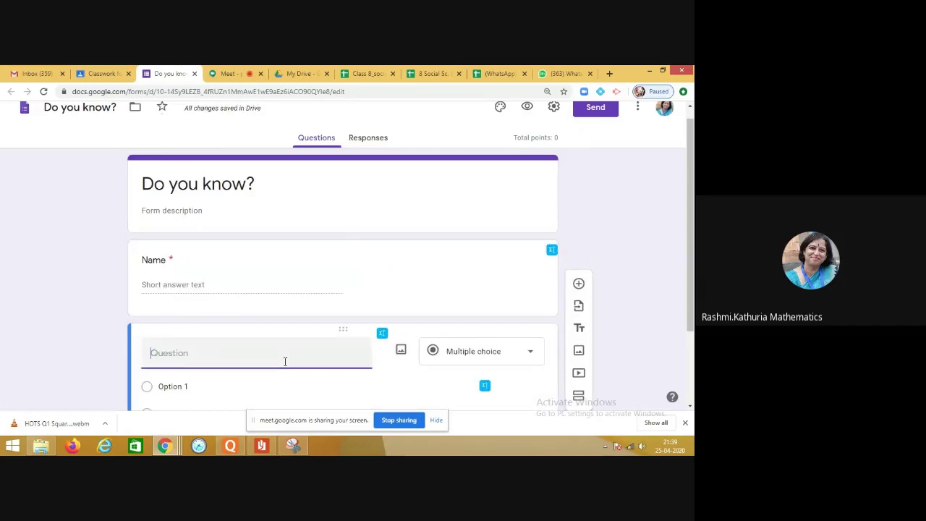
# Step: Title the second question 'Class/Sec' with choices 7A, 7D, 7F and 7I
pyautogui.write('Class')
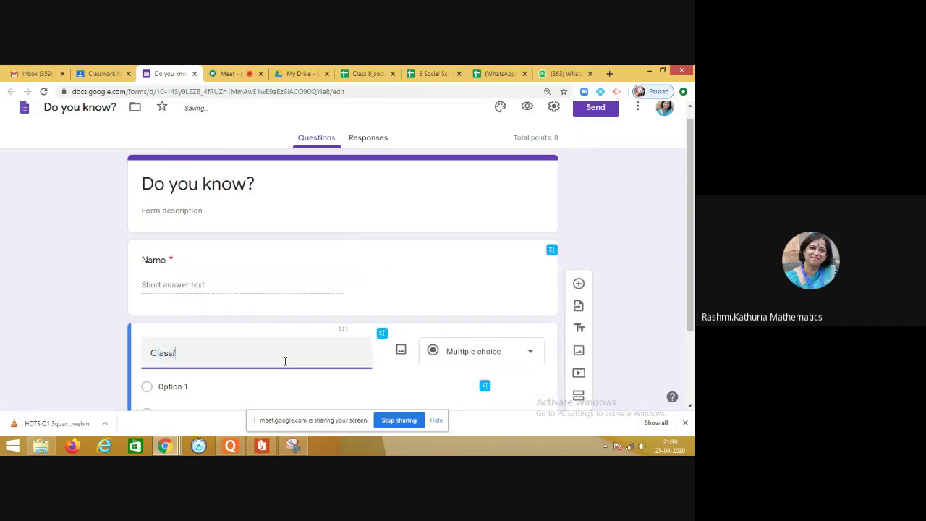
pyautogui.write('/Sec')
pyautogui.scroll(-2, 691, 277)
pyautogui.scroll(-1, 299, 285)
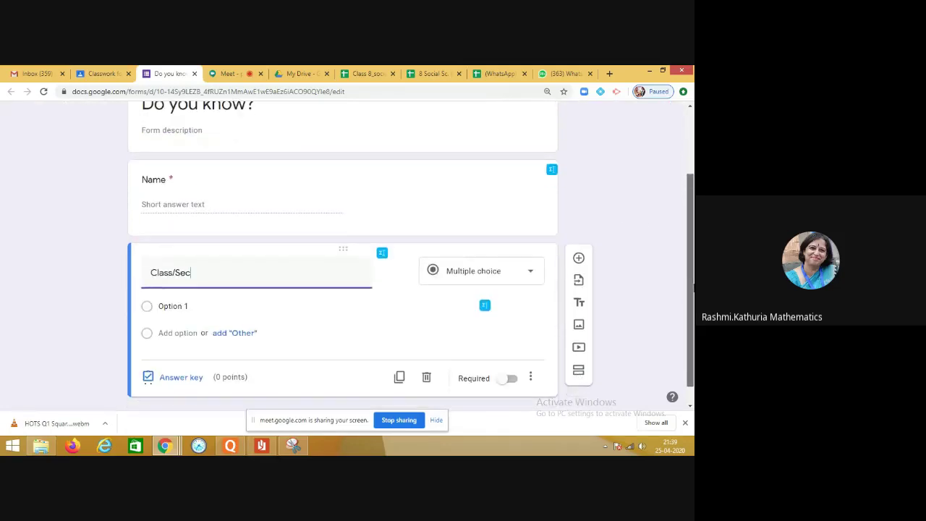
pyautogui.click(266, 293)
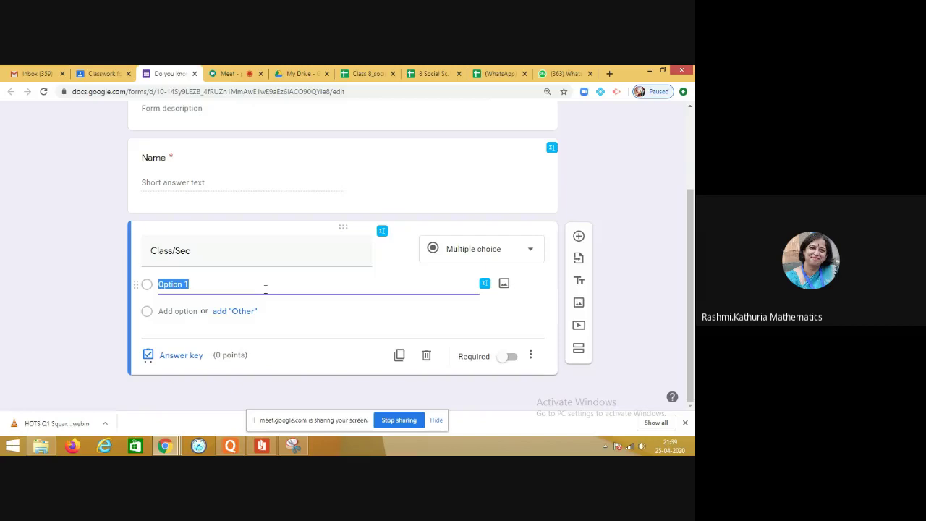
pyautogui.write('7A')
pyautogui.press('Return')
pyautogui.write('7D')
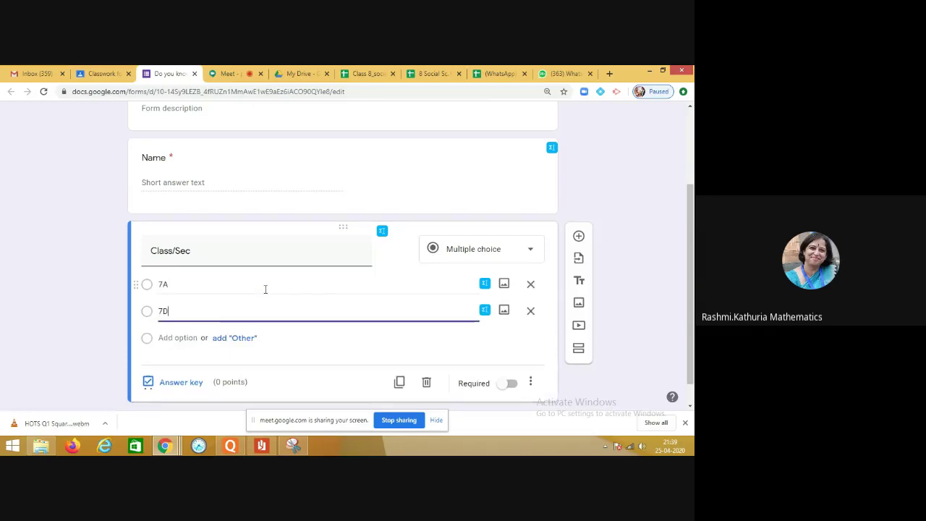
pyautogui.press('Return')
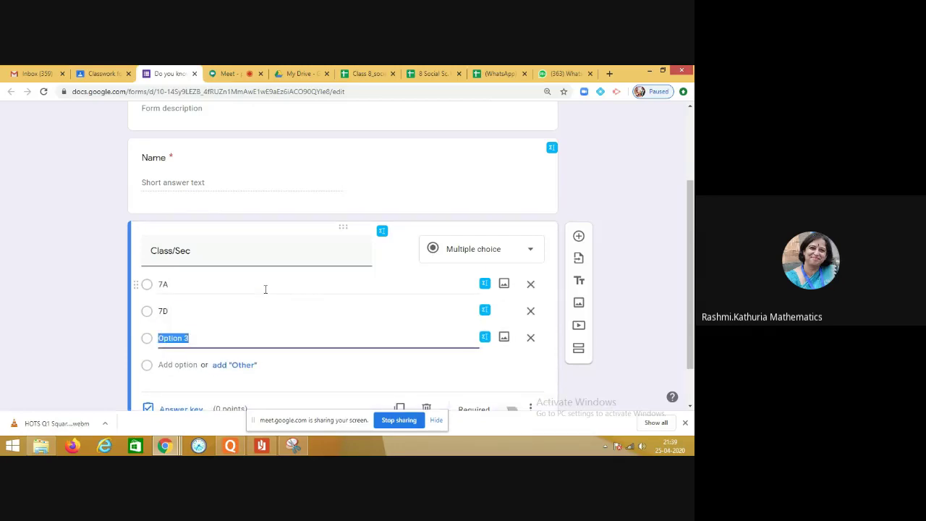
pyautogui.write('8')
pyautogui.press('BackSpace')
pyautogui.write('7F')
pyautogui.press('Return')
pyautogui.write('7')
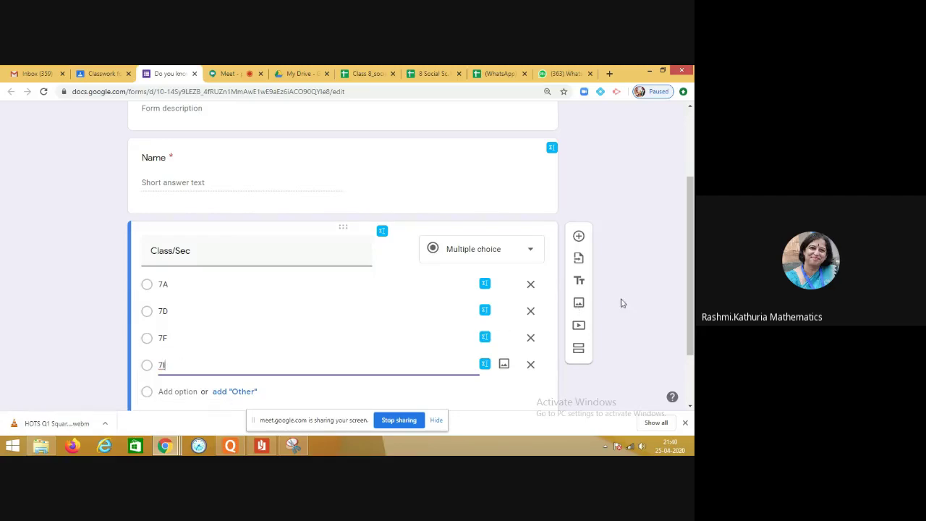
# Step: Make Class/Sec required and add a new question below it
pyautogui.scroll(-1, 693, 275)
pyautogui.scroll(-2, 694, 275)
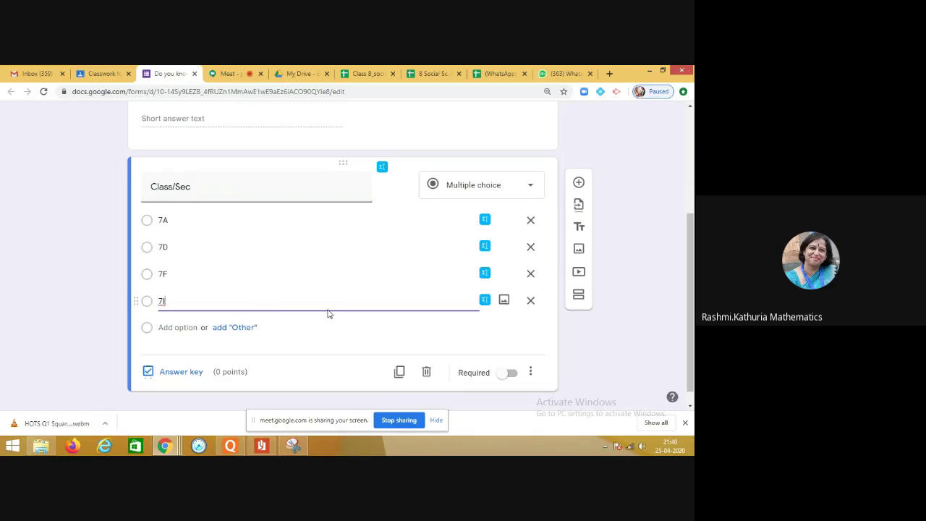
pyautogui.click(511, 373)
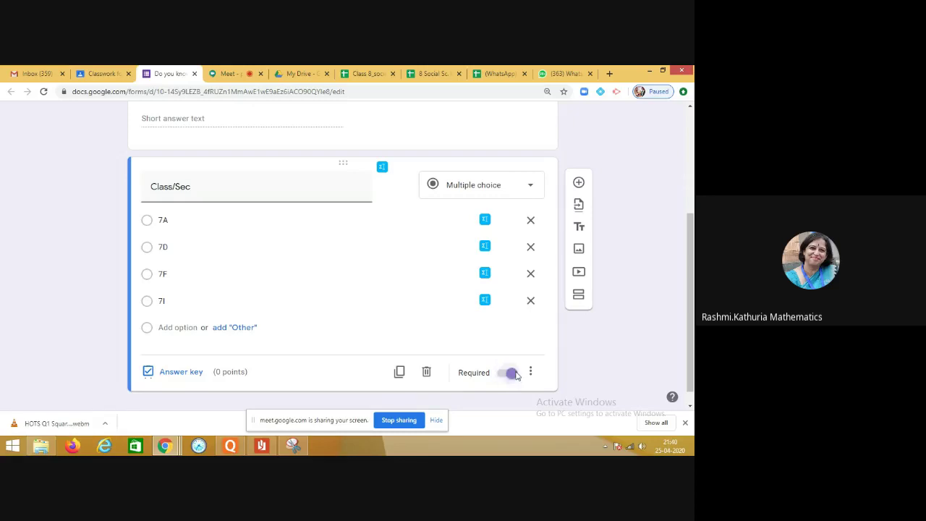
pyautogui.click(579, 183)
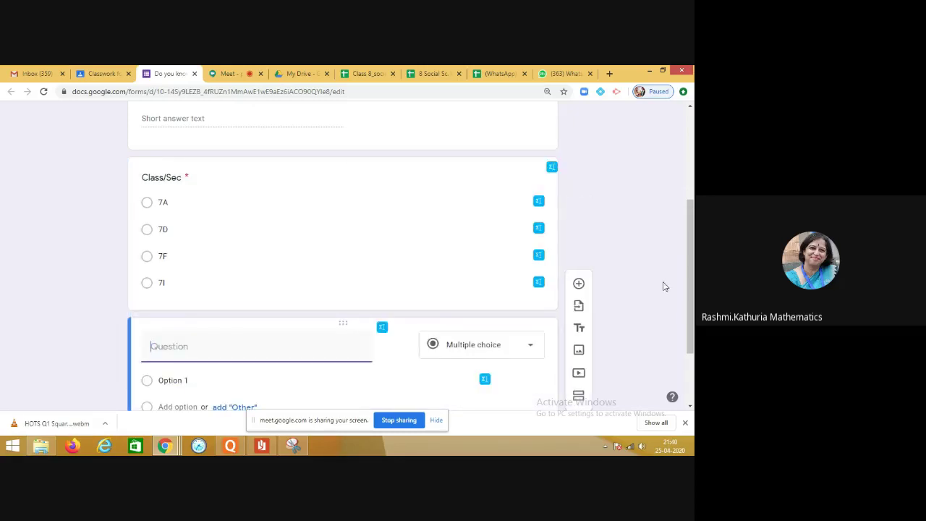
# Step: Title the third question 'Q1 What is the colour of sky?'
pyautogui.moveTo(687, 251); pyautogui.dragTo(688, 323)
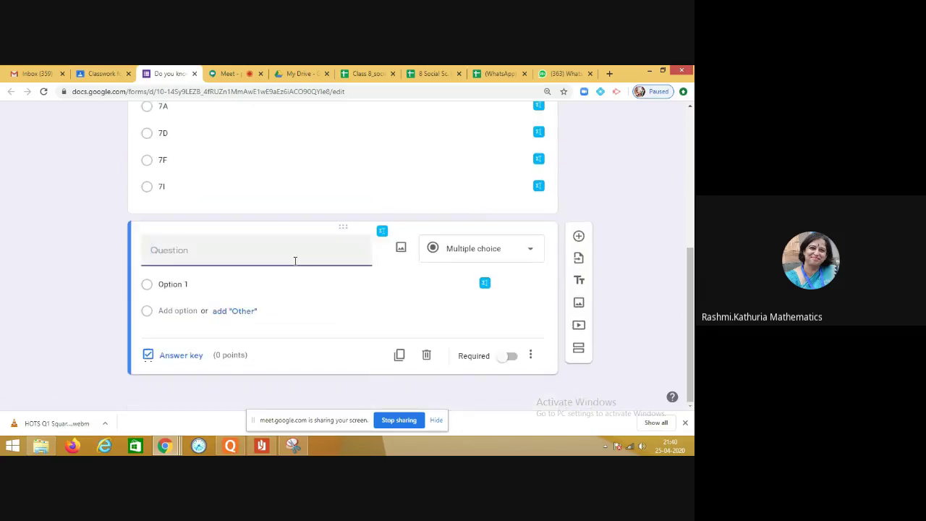
pyautogui.write('q')
pyautogui.press('BackSpace')
pyautogui.write('Q1 What is the colour of sk')
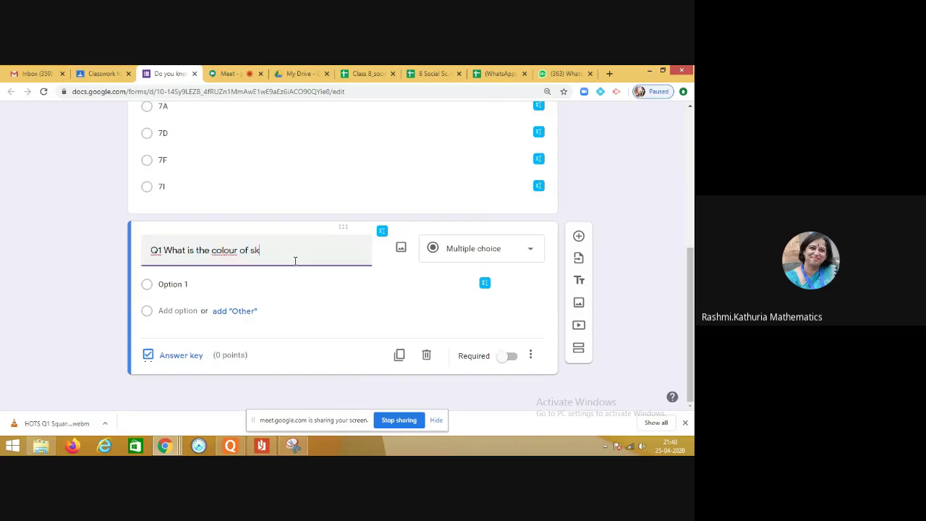
pyautogui.write('y?')
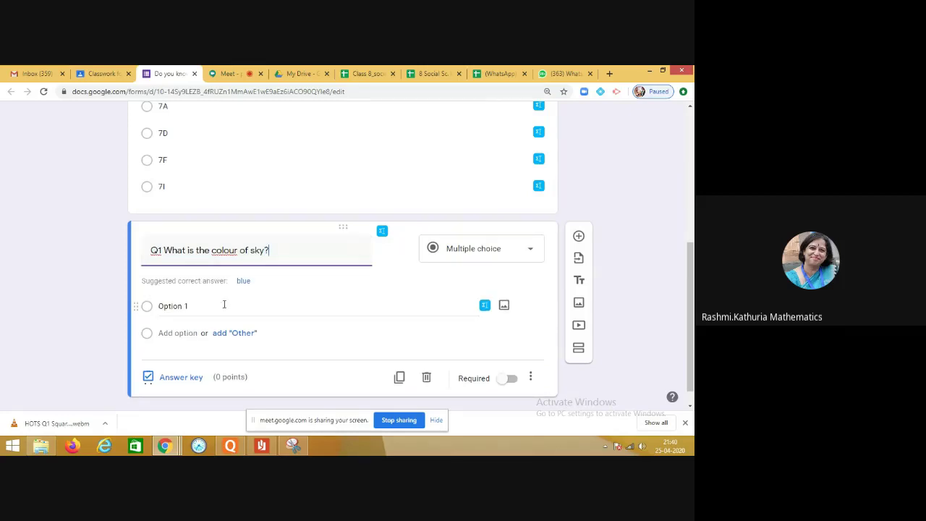
# Step: Give Q1 the answer choices Blue, Red, Green and Lemon
pyautogui.click(224, 305)
pyautogui.write('Blue')
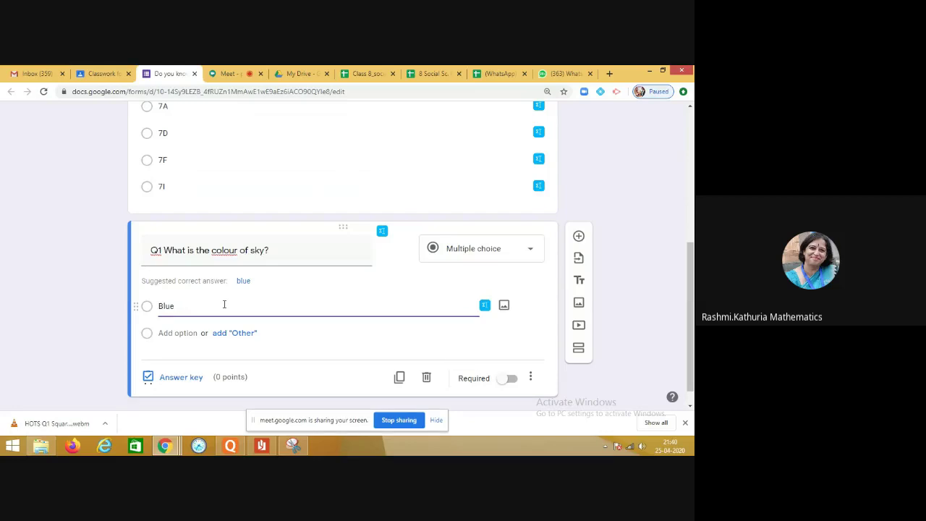
pyautogui.press('Return')
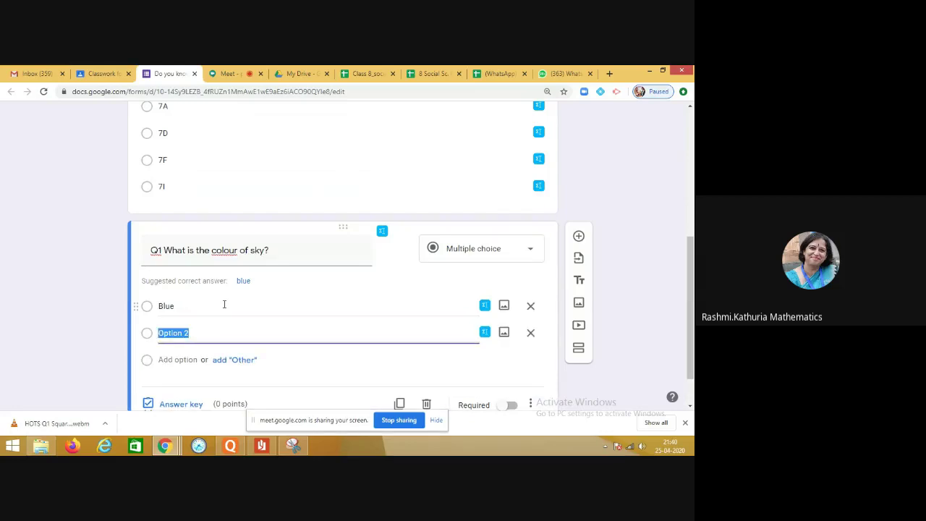
pyautogui.write('Red')
pyautogui.press('Return')
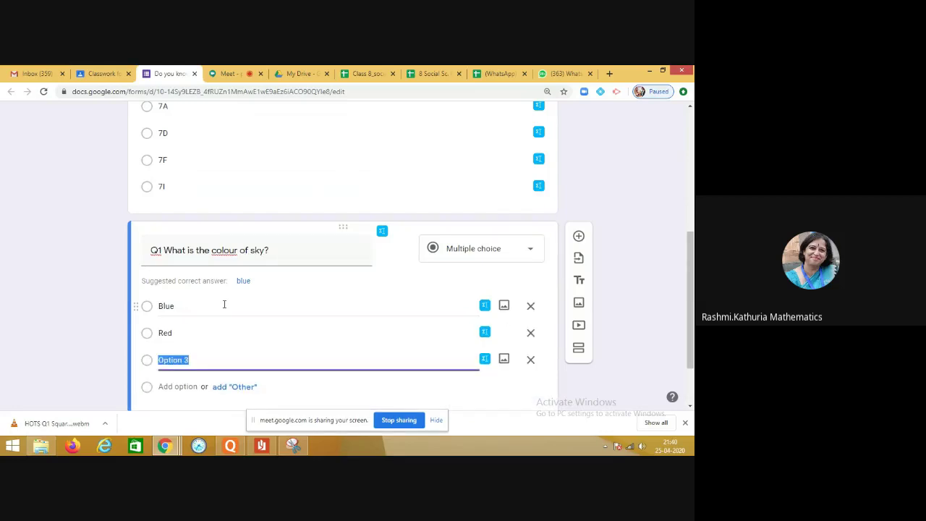
pyautogui.write('Green')
pyautogui.press('Return')
pyautogui.write('Lem')
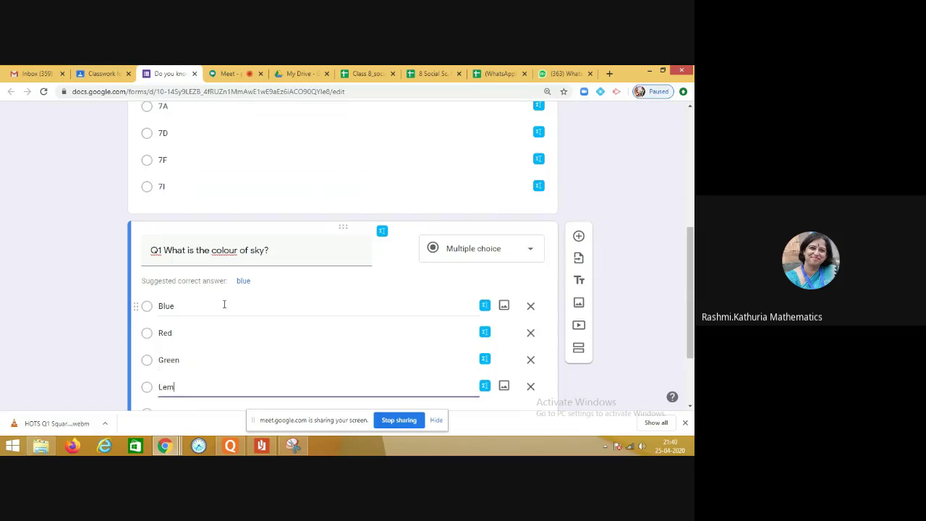
pyautogui.write('on')
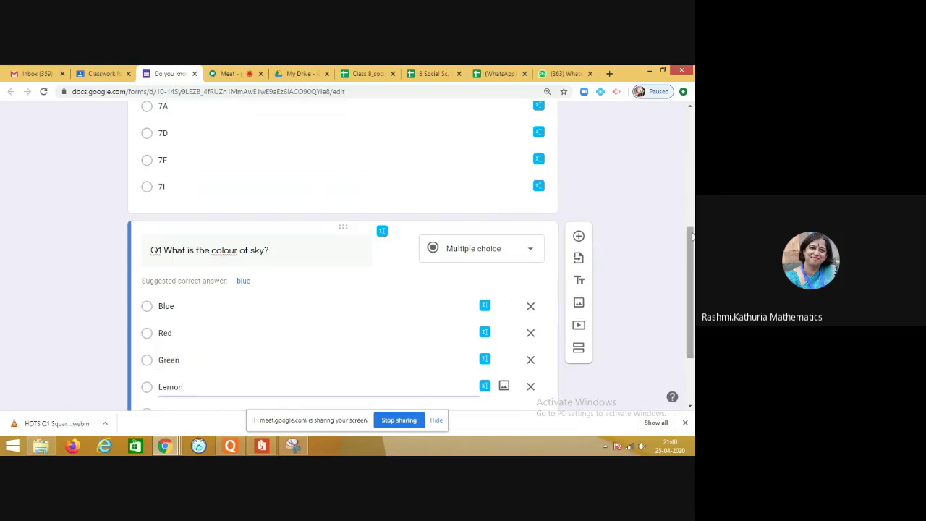
pyautogui.moveTo(692, 238); pyautogui.dragTo(693, 279)
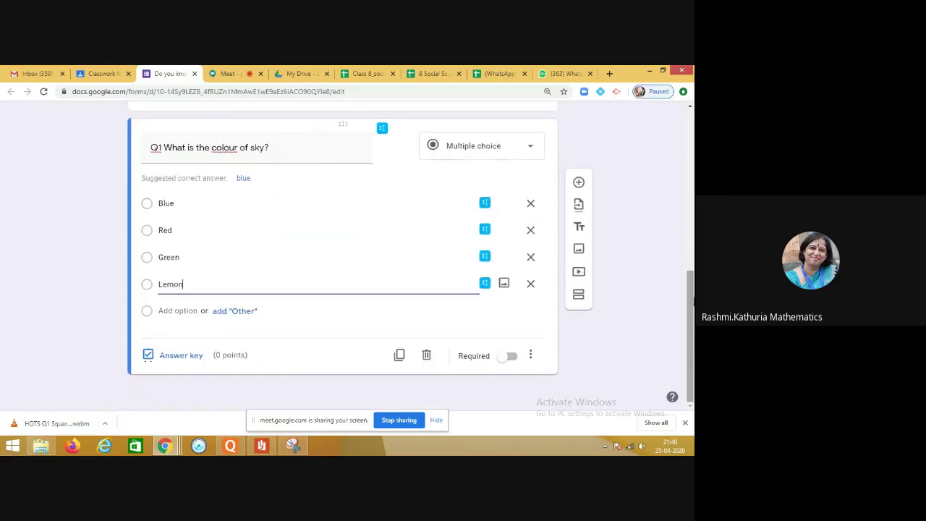
# Step: In Q1's answer key, mark Blue correct for 1 point and open answer feedback
pyautogui.click(179, 355)
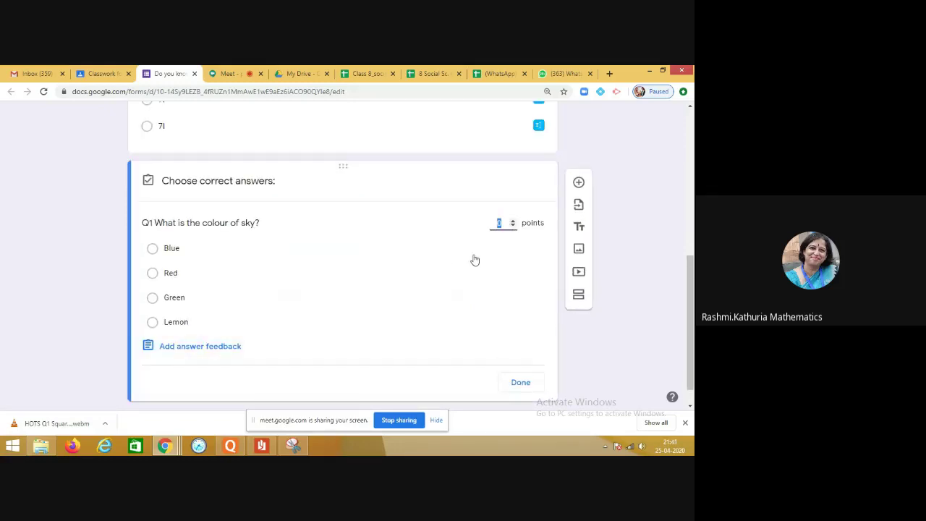
pyautogui.click(512, 222)
pyautogui.click(152, 249)
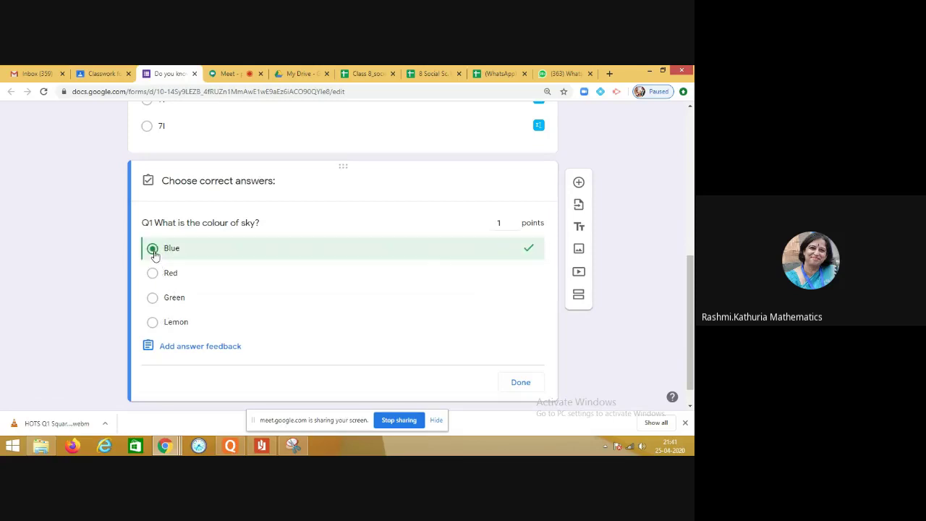
pyautogui.click(190, 347)
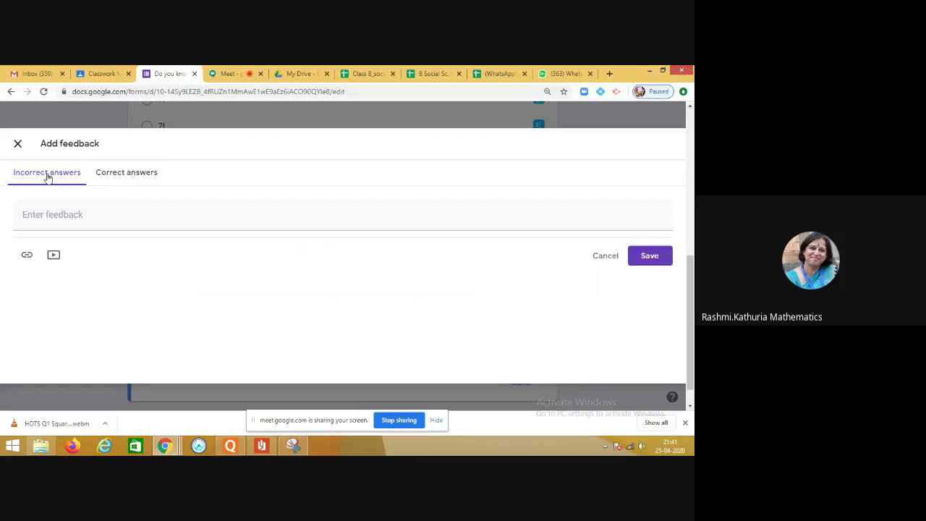
# Step: Save Q1 feedback: 'The colour of sky is blue.' if incorrect, 'Well done!' if correct
pyautogui.click(53, 217)
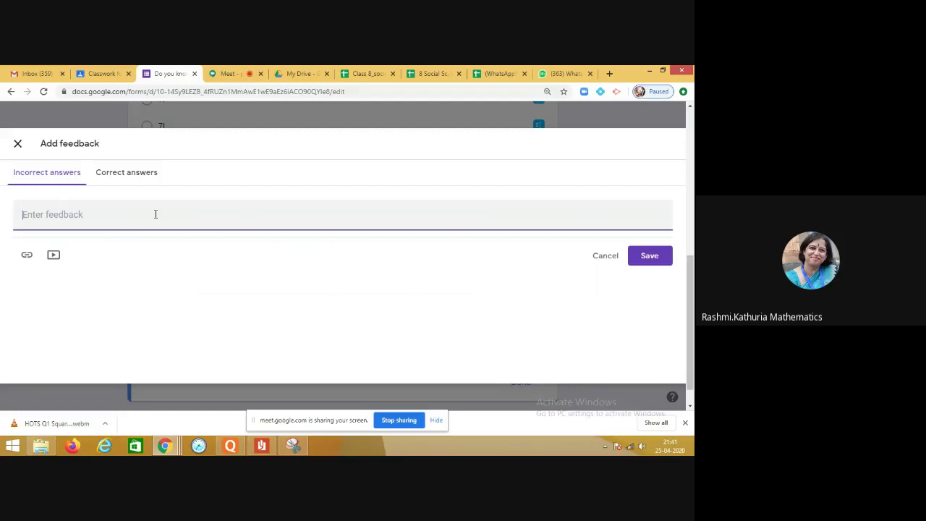
pyautogui.write('The colour of sky')
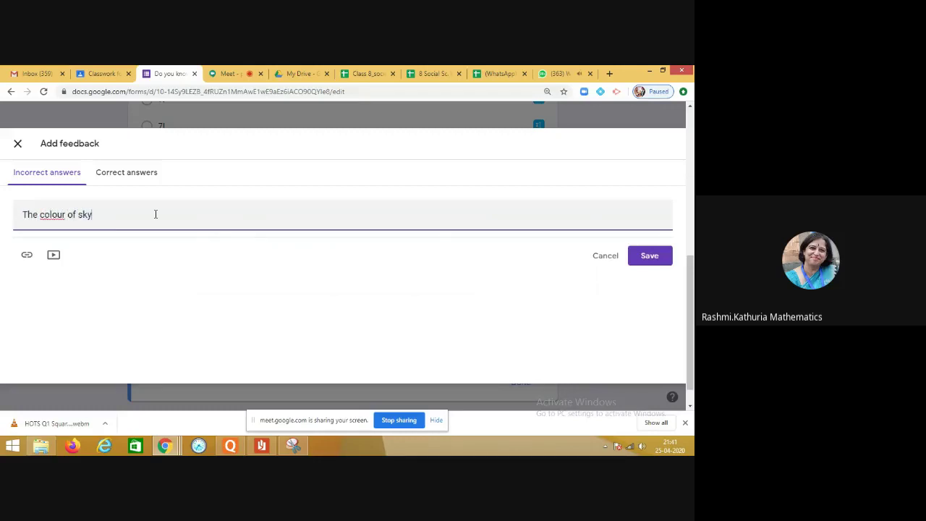
pyautogui.write(' is blue.')
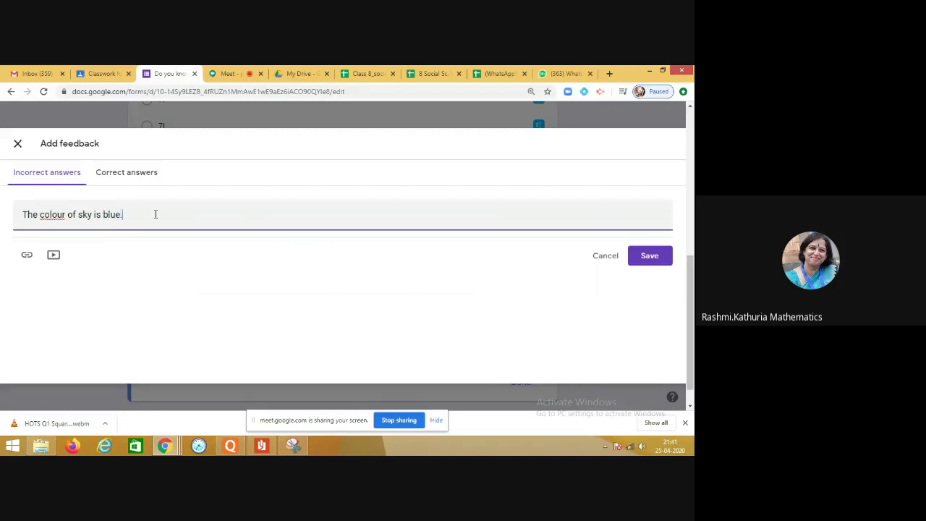
pyautogui.click(149, 178)
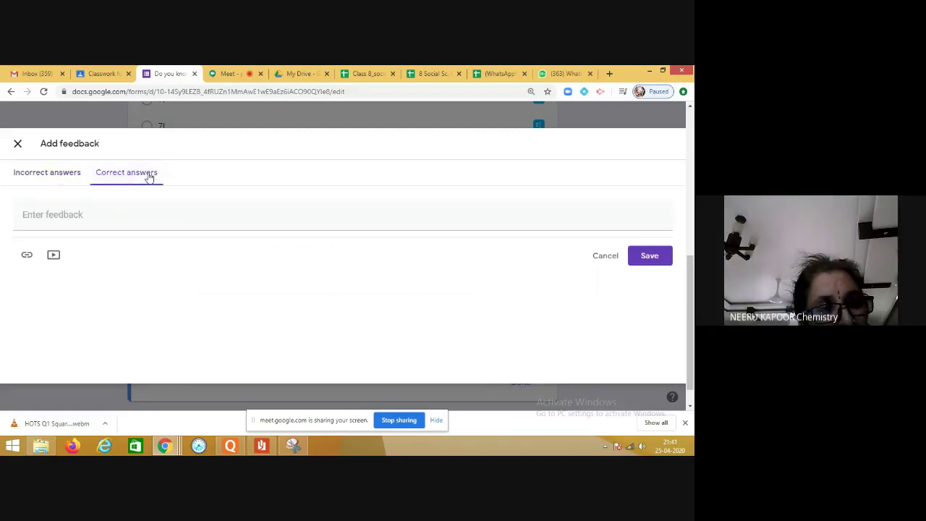
pyautogui.click(135, 215)
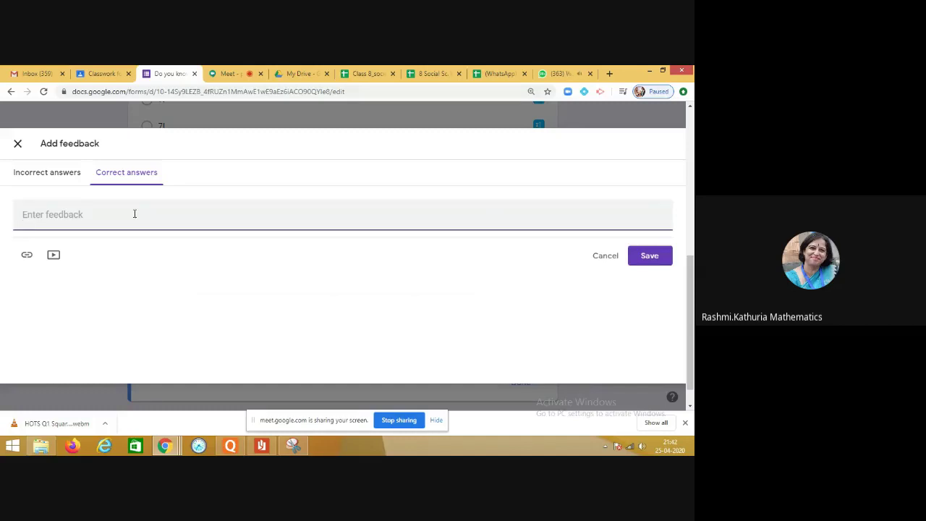
pyautogui.write('Well done!')
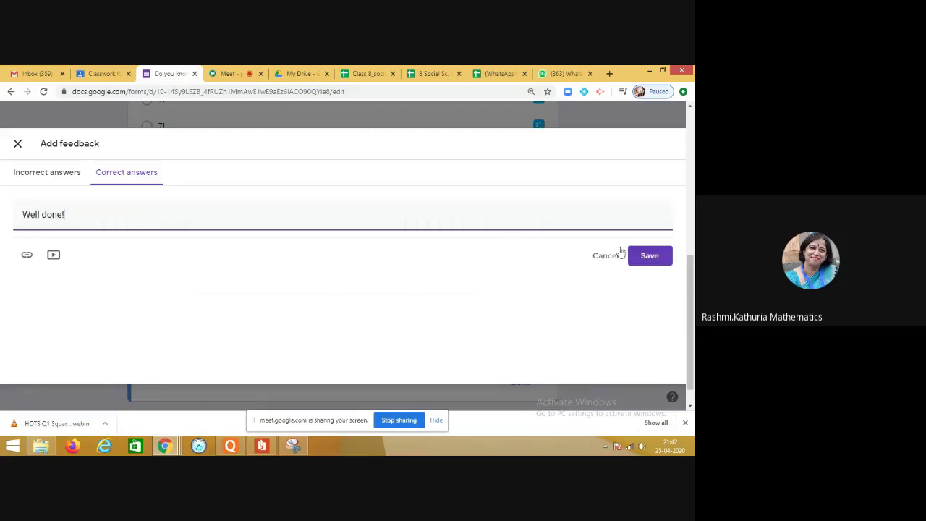
pyautogui.click(648, 257)
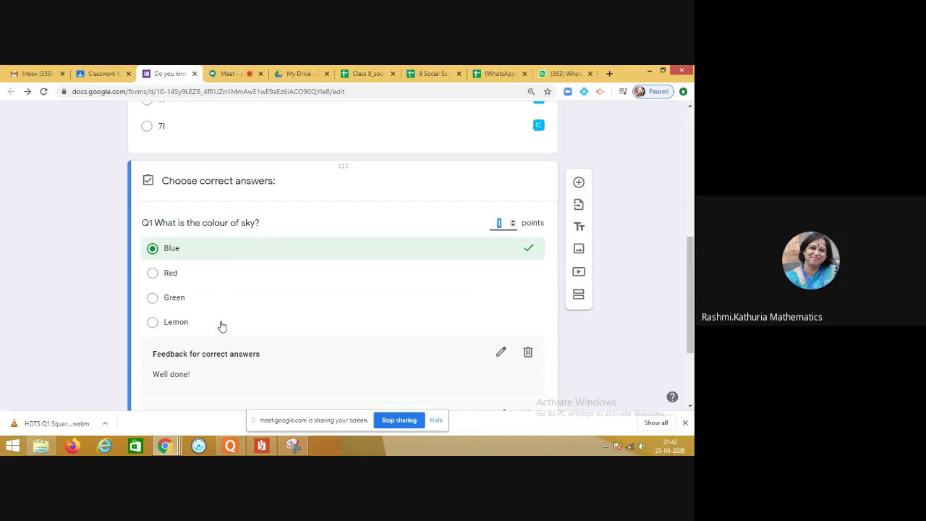
pyautogui.moveTo(690, 260); pyautogui.dragTo(691, 282)
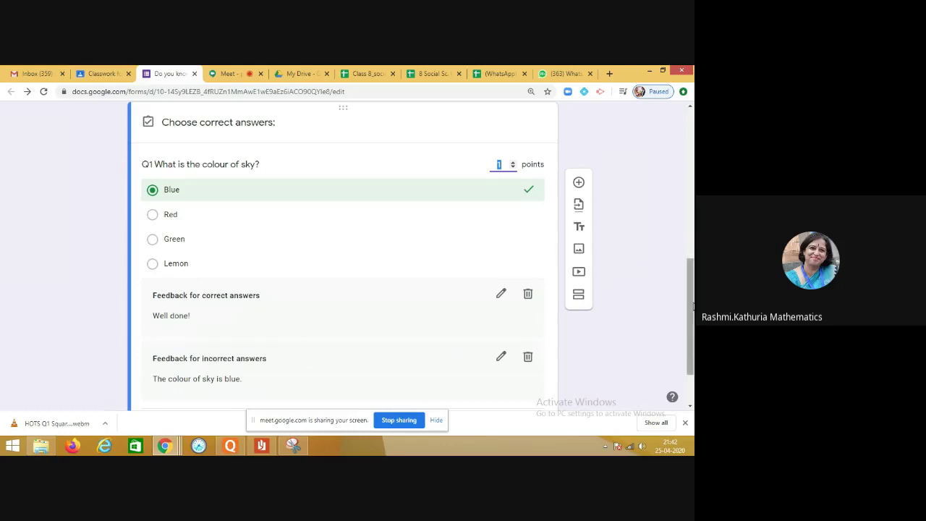
pyautogui.moveTo(691, 319); pyautogui.dragTo(691, 346)
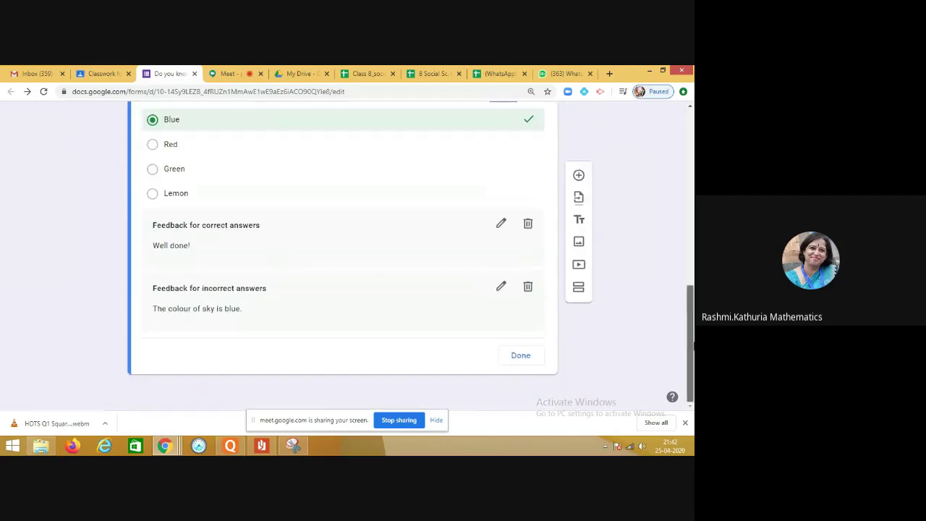
# Step: Close Q1's answer key, leave Q1 optional, and add a blank question below it
pyautogui.click(520, 357)
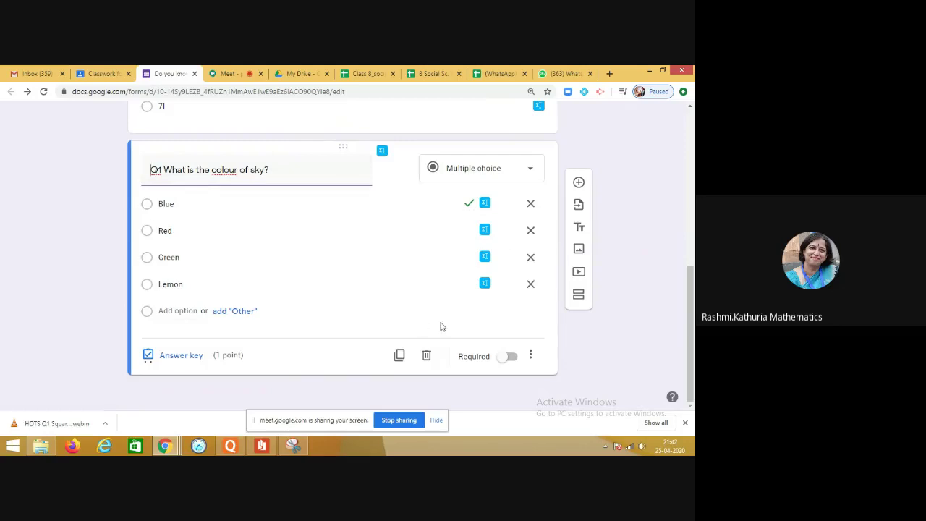
pyautogui.click(512, 358)
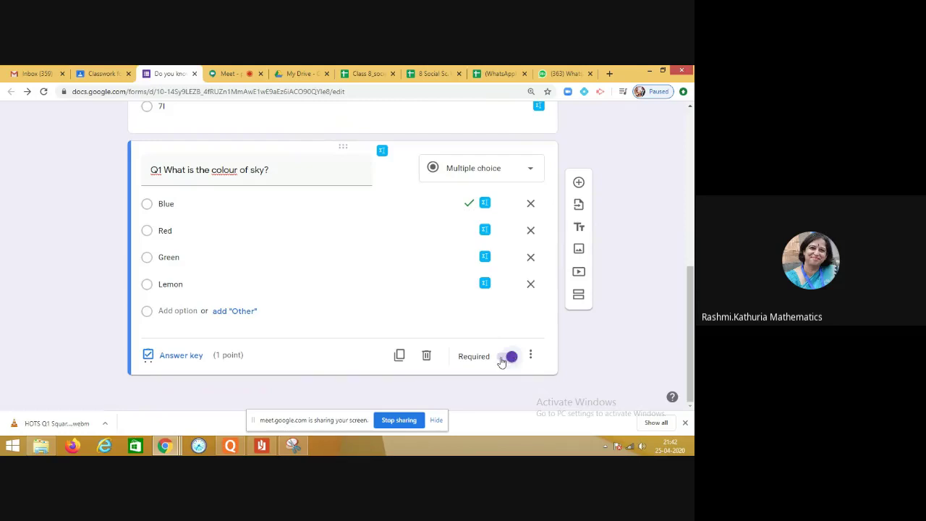
pyautogui.click(502, 358)
pyautogui.click(578, 183)
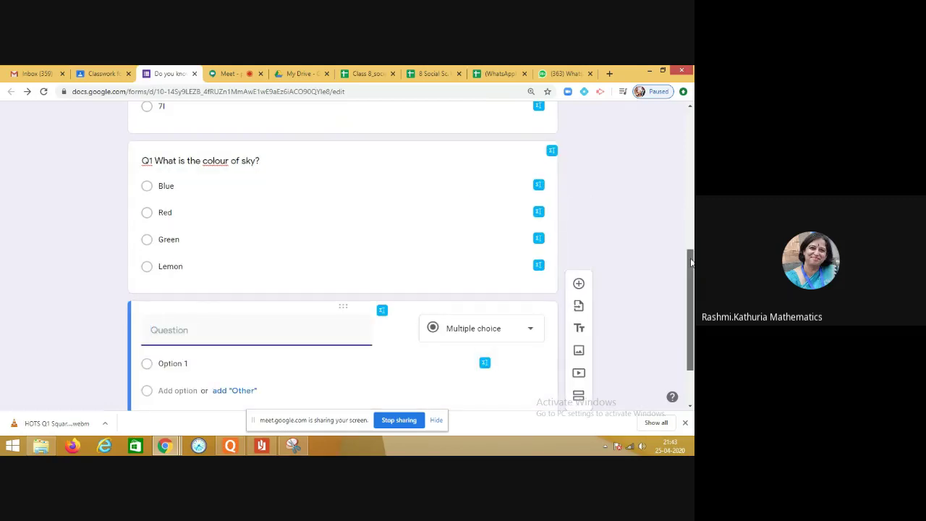
pyautogui.scroll(-2, 691, 260)
pyautogui.click(284, 258)
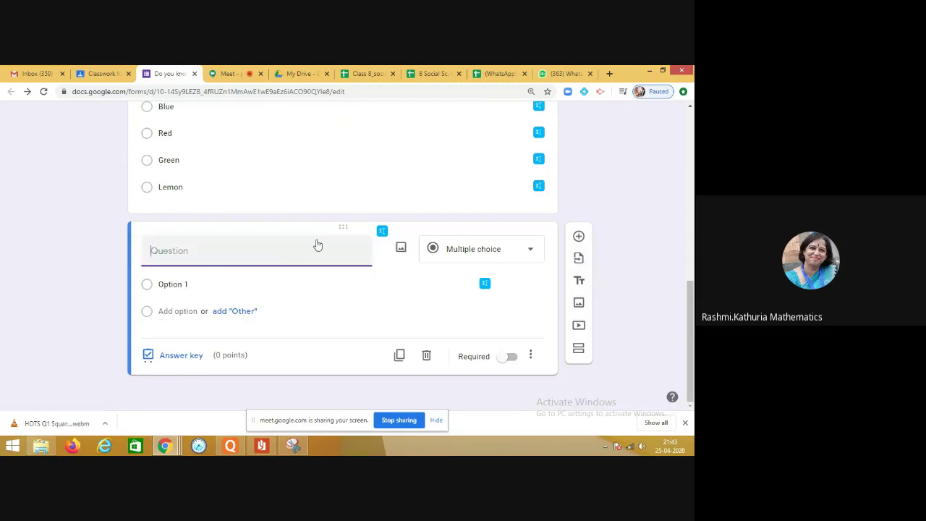
# Step: Import Q1, the earthquake question, from the QUIZ PRACTICE form into this quiz
pyautogui.click(579, 260)
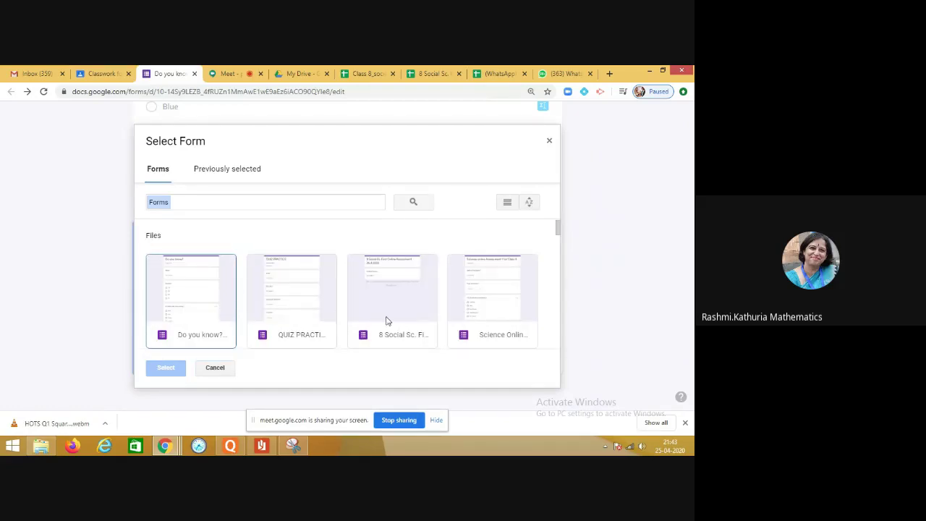
pyautogui.click(293, 320)
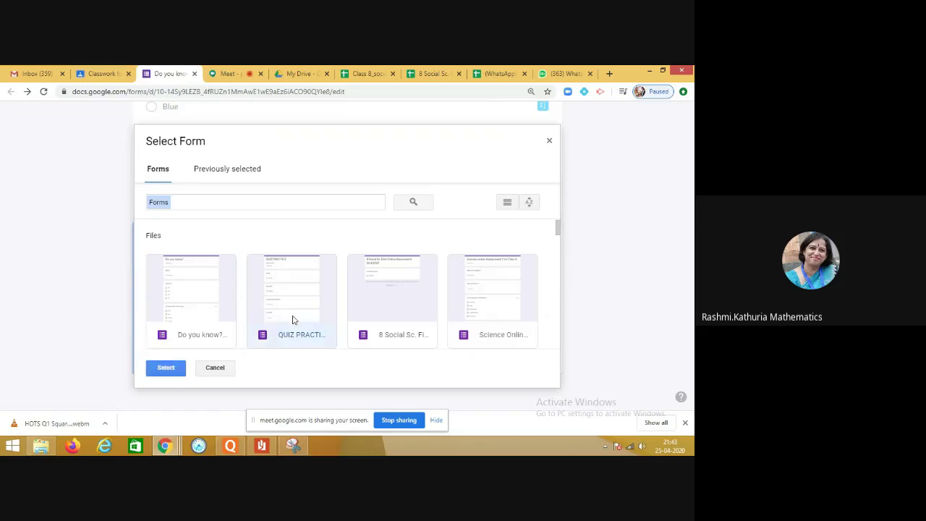
pyautogui.doubleClick(293, 319)
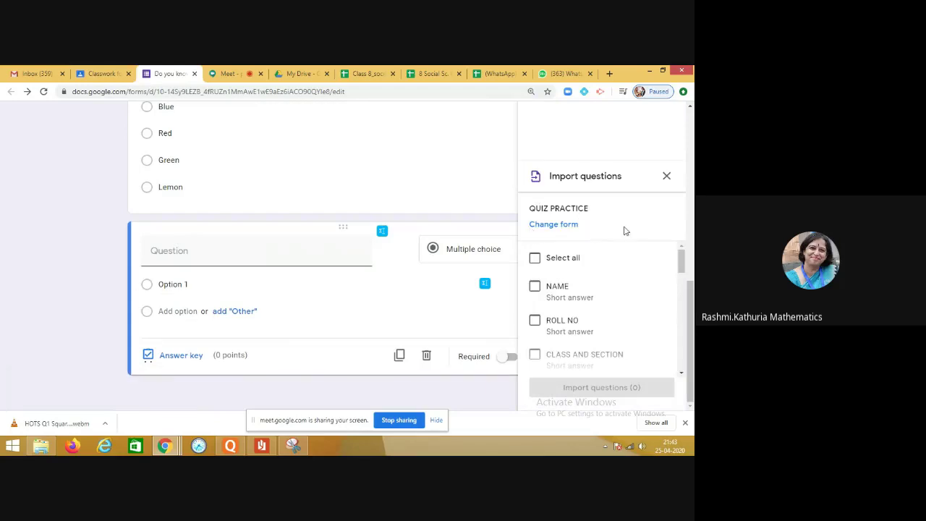
pyautogui.scroll(-2, 684, 274)
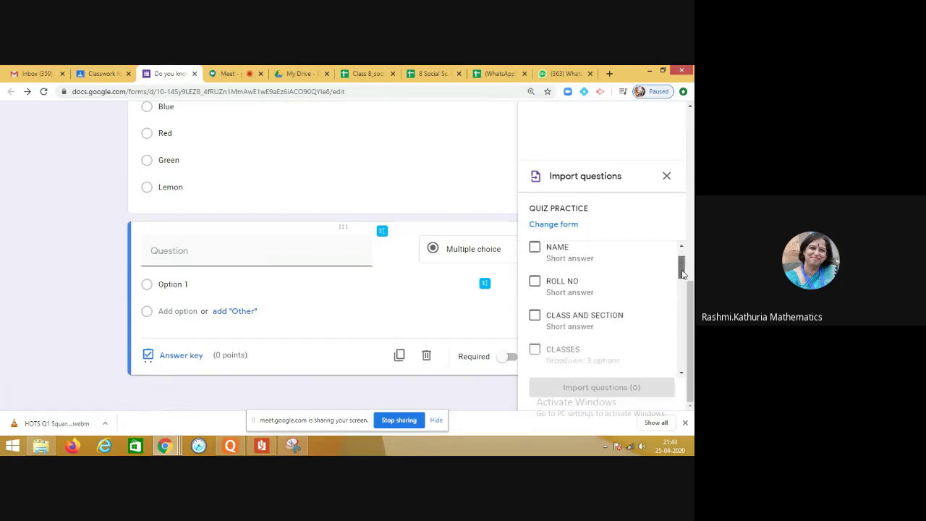
pyautogui.moveTo(683, 275); pyautogui.dragTo(684, 294)
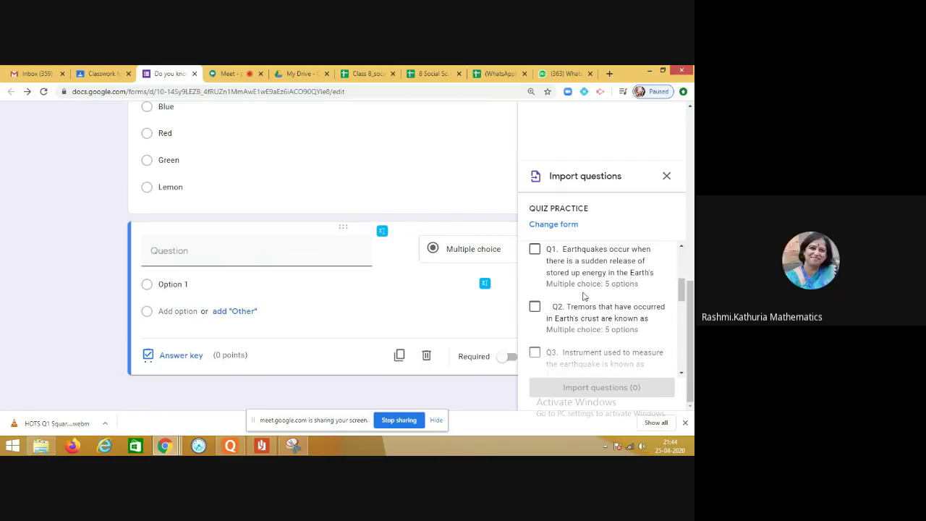
pyautogui.click(534, 250)
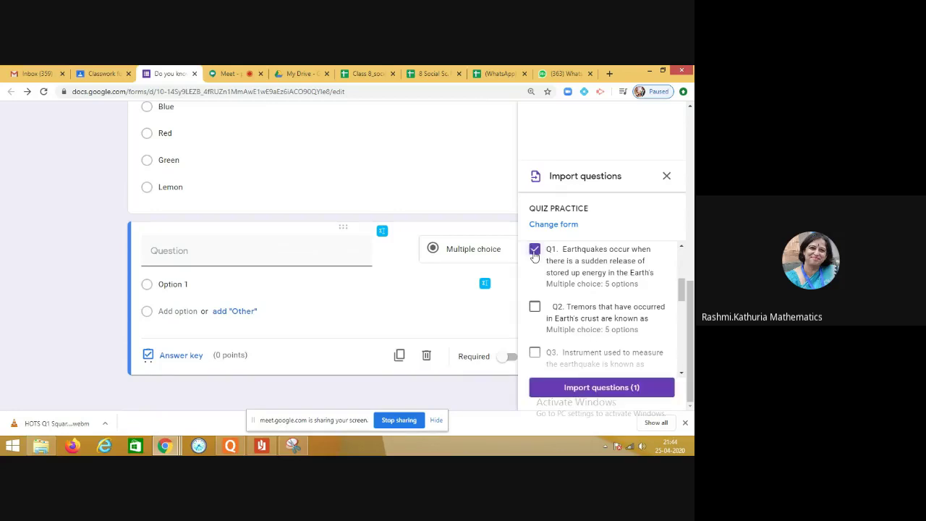
pyautogui.click(593, 388)
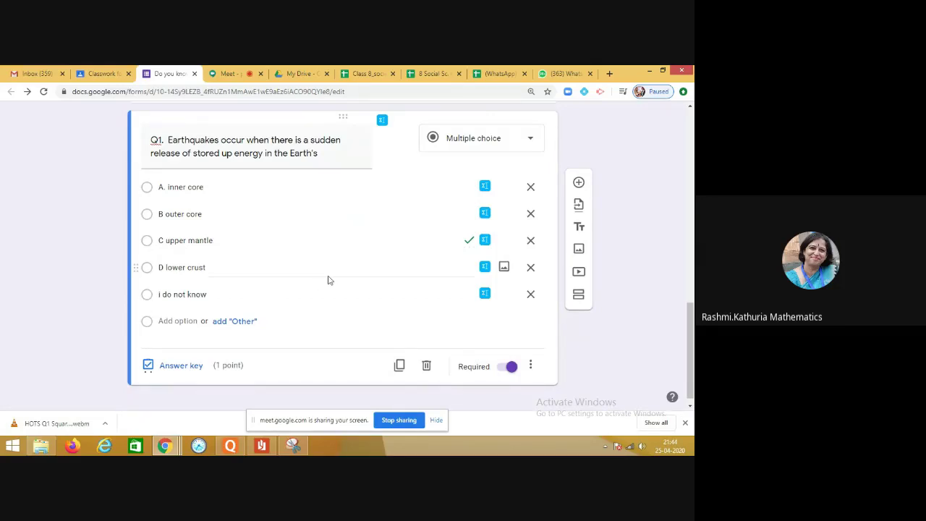
pyautogui.click(174, 366)
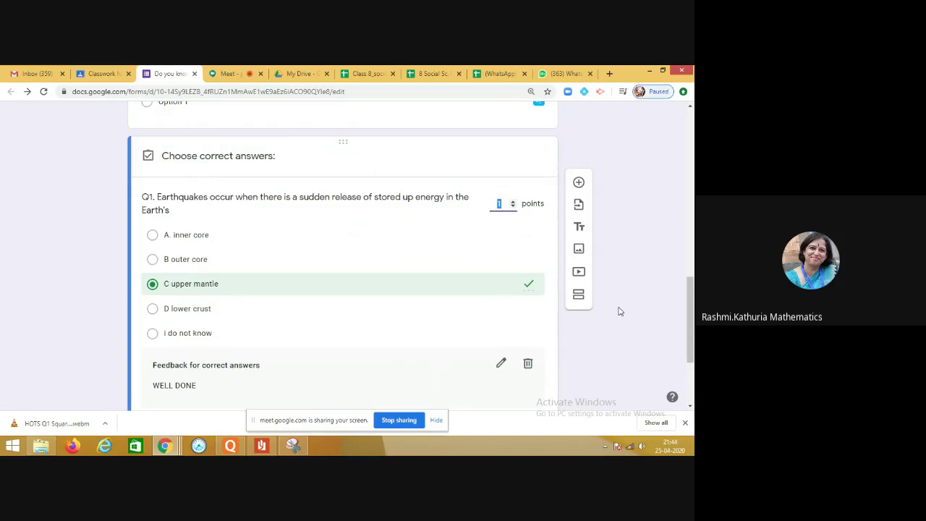
pyautogui.moveTo(688, 293); pyautogui.dragTo(686, 335)
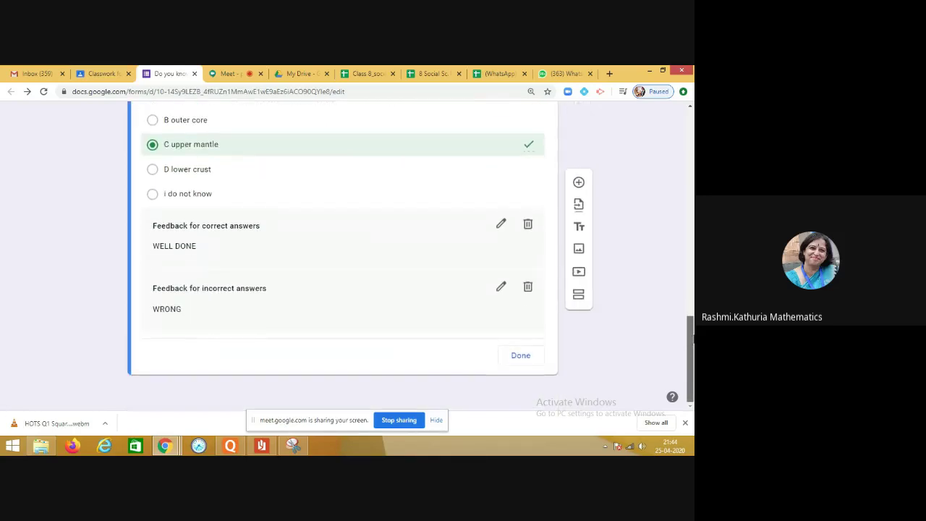
pyautogui.click(522, 356)
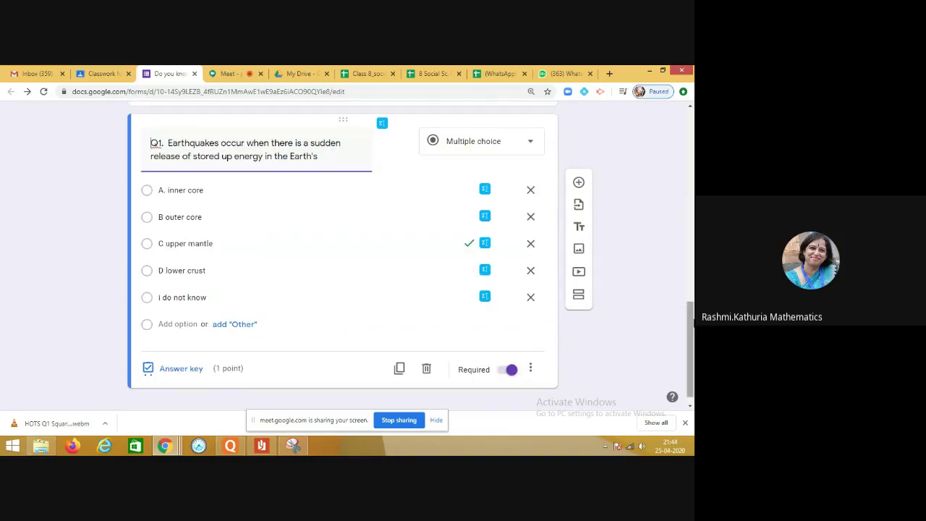
pyautogui.moveTo(691, 336); pyautogui.dragTo(691, 344)
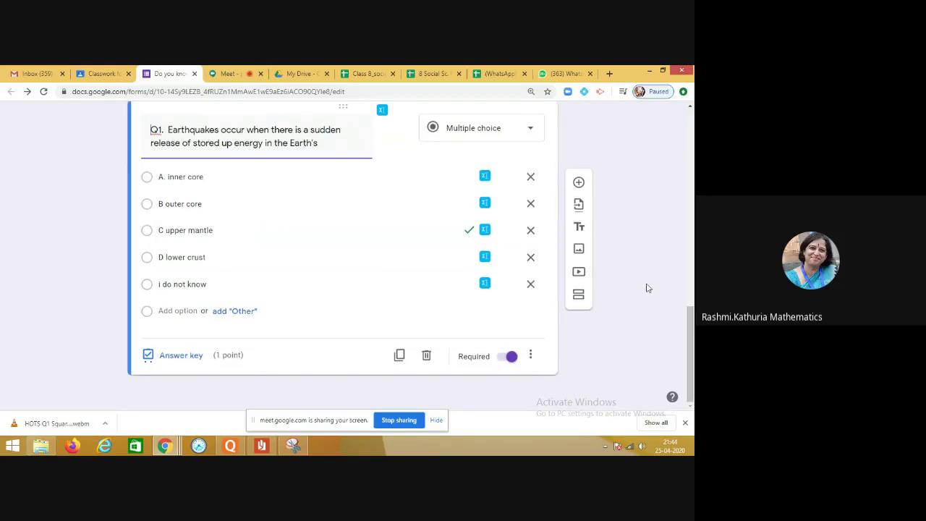
# Step: Add a new blank multiple-choice question after the earthquake question and start inserting an image
pyautogui.click(579, 183)
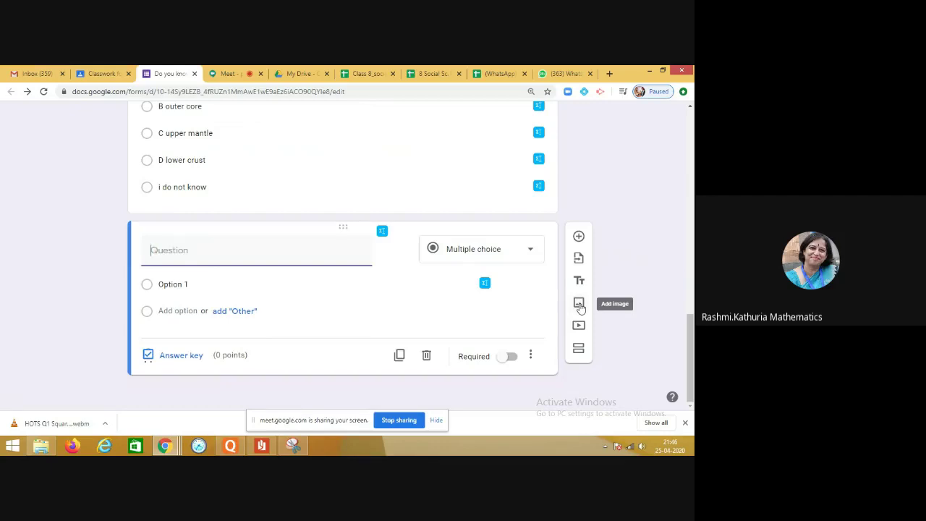
pyautogui.click(579, 304)
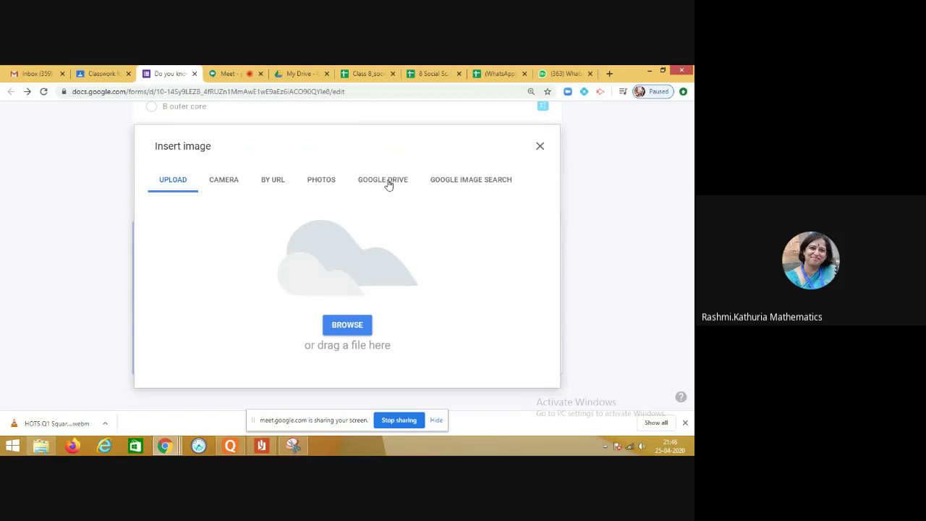
# Step: Search Google Images for 'triangle' and insert the black-outlined triangle picture
pyautogui.click(474, 183)
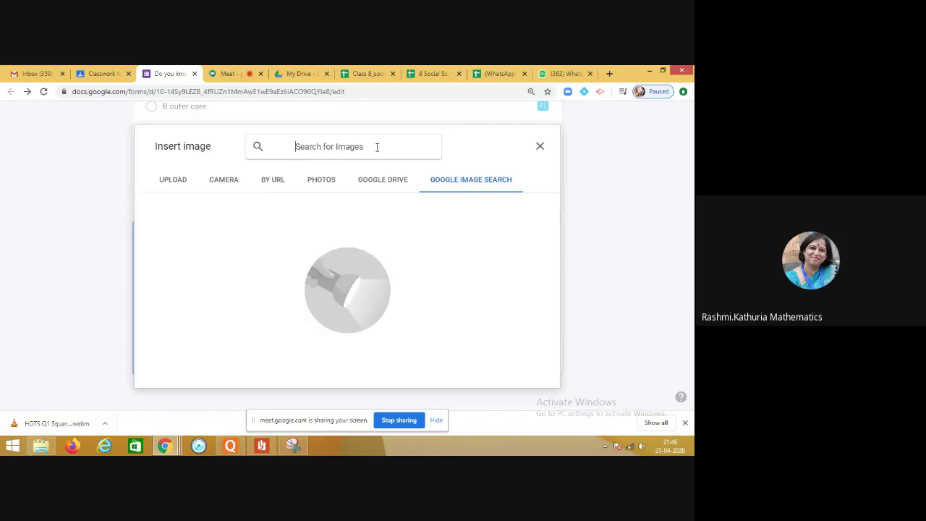
pyautogui.write('triangle')
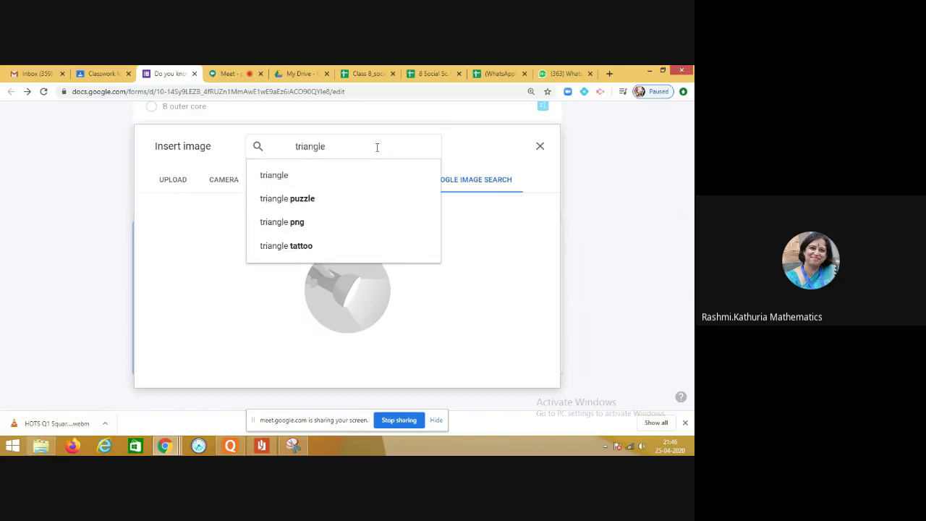
pyautogui.click(314, 177)
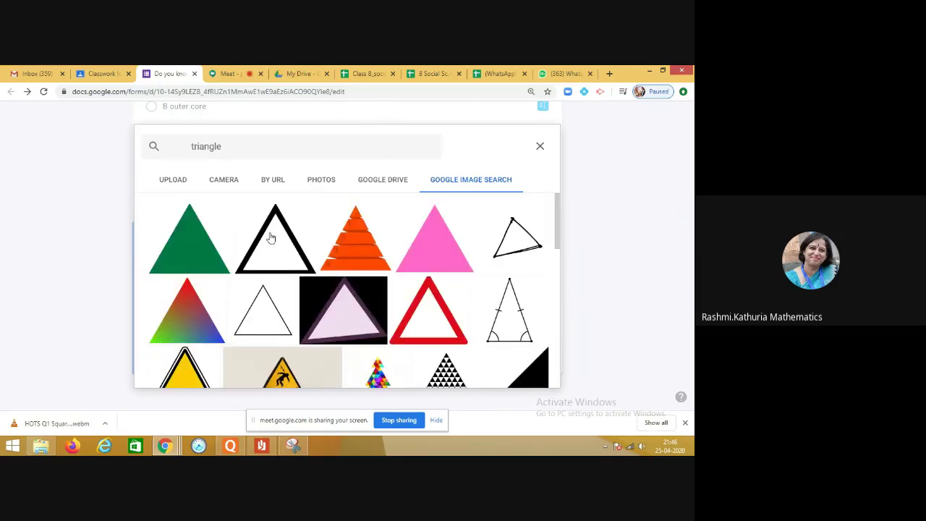
pyautogui.click(271, 238)
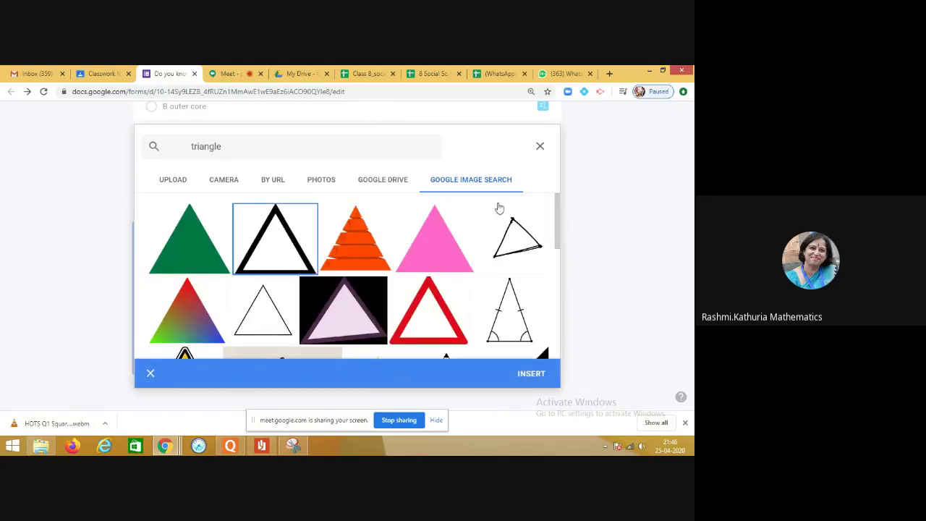
pyautogui.moveTo(558, 217); pyautogui.dragTo(558, 313)
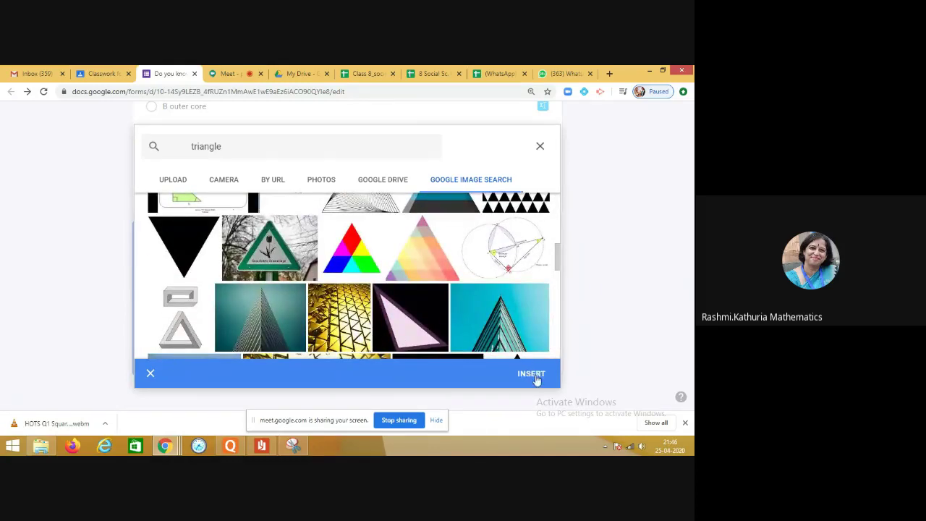
pyautogui.click(532, 374)
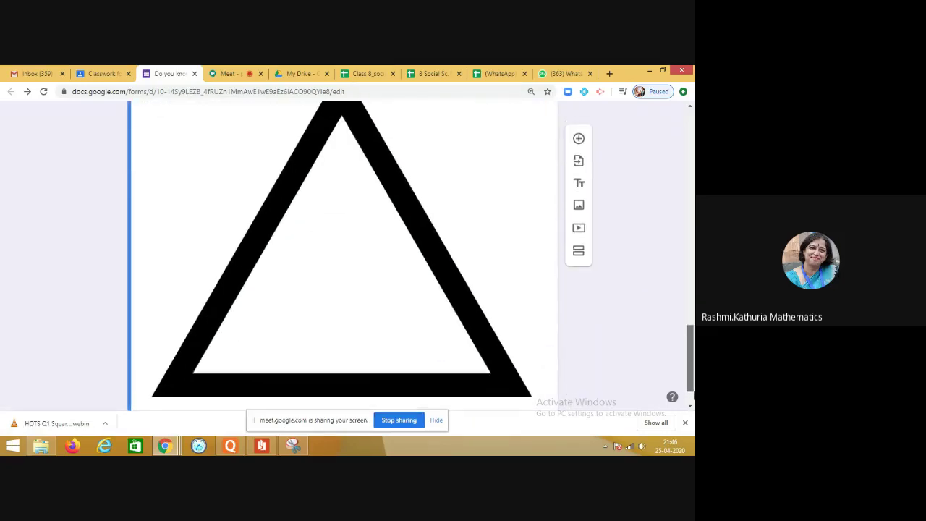
pyautogui.click(468, 369)
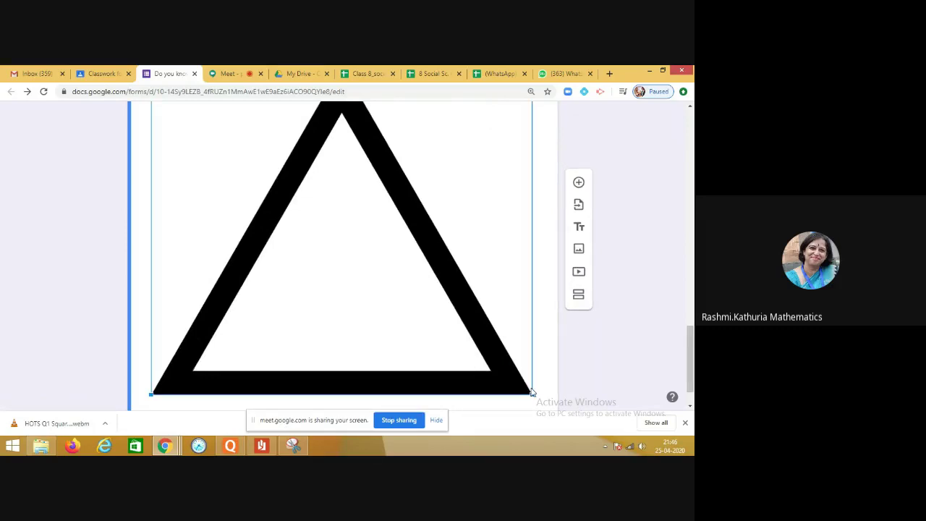
# Step: Shrink the triangle image and title it 'Which shape is this'
pyautogui.moveTo(532, 397); pyautogui.dragTo(238, 276)
pyautogui.click(271, 232)
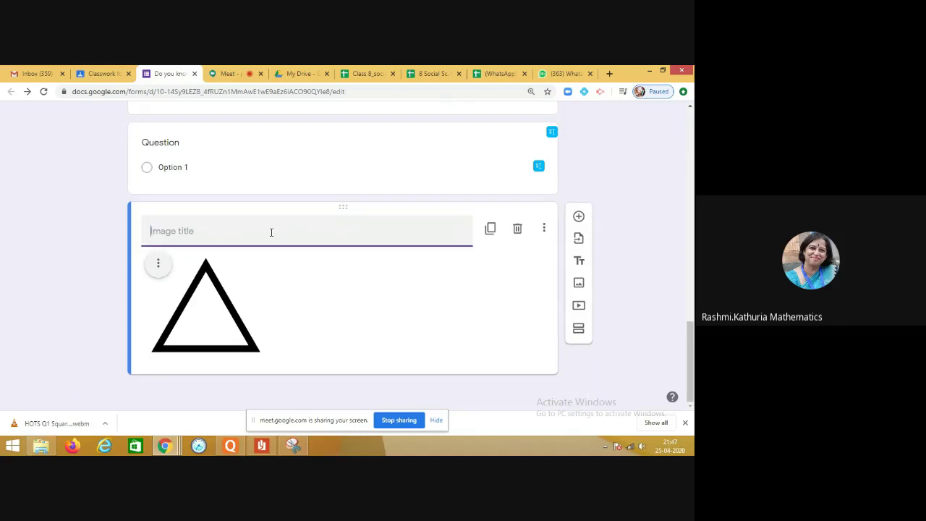
pyautogui.write('What is this shape?')
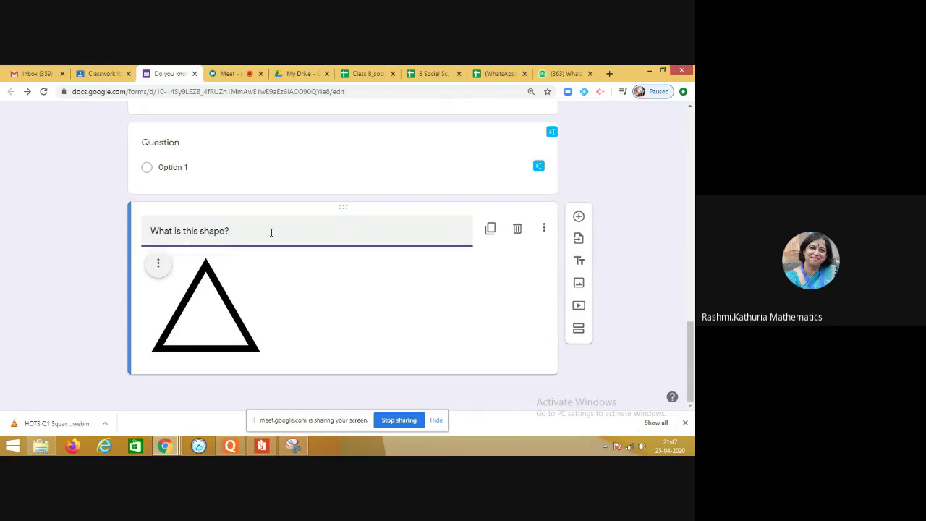
pyautogui.moveTo(151, 231); pyautogui.dragTo(200, 231)
pyautogui.write('Which')
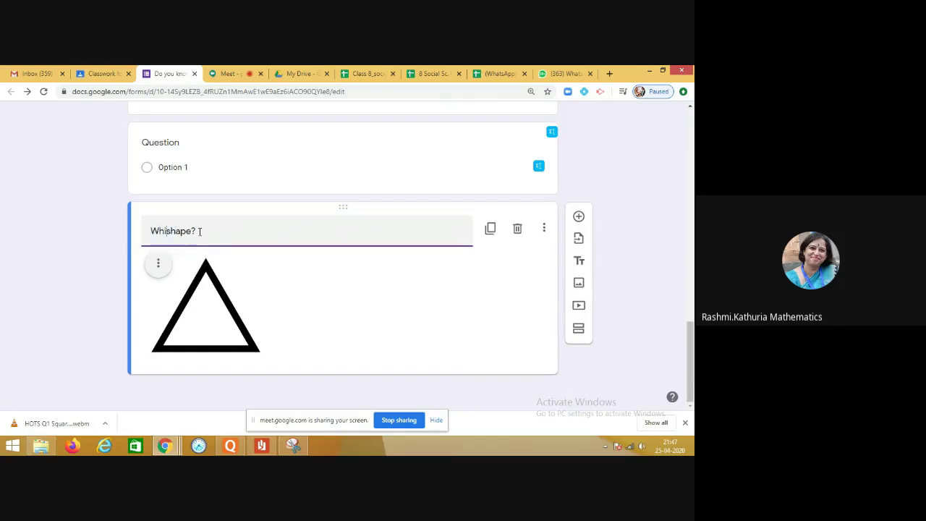
pyautogui.write(' shape is this')
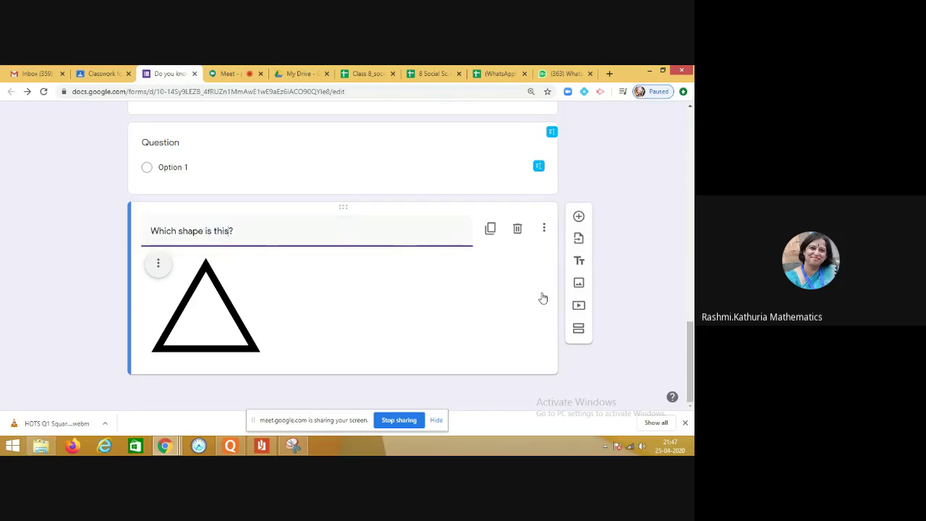
pyautogui.click(505, 278)
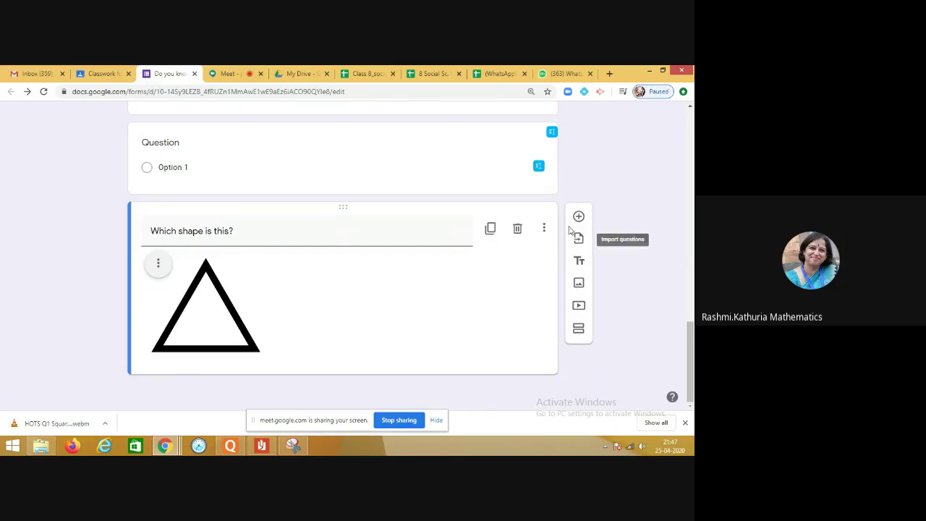
pyautogui.click(344, 166)
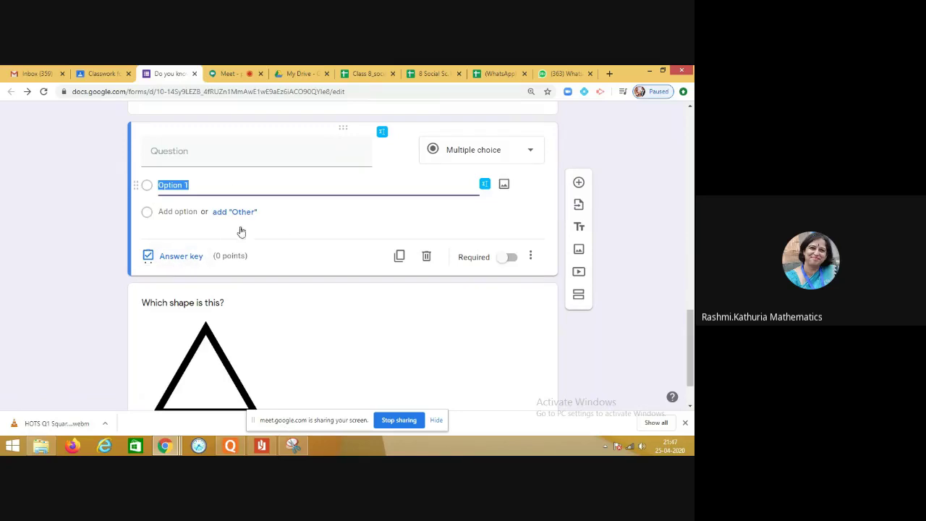
pyautogui.click(298, 307)
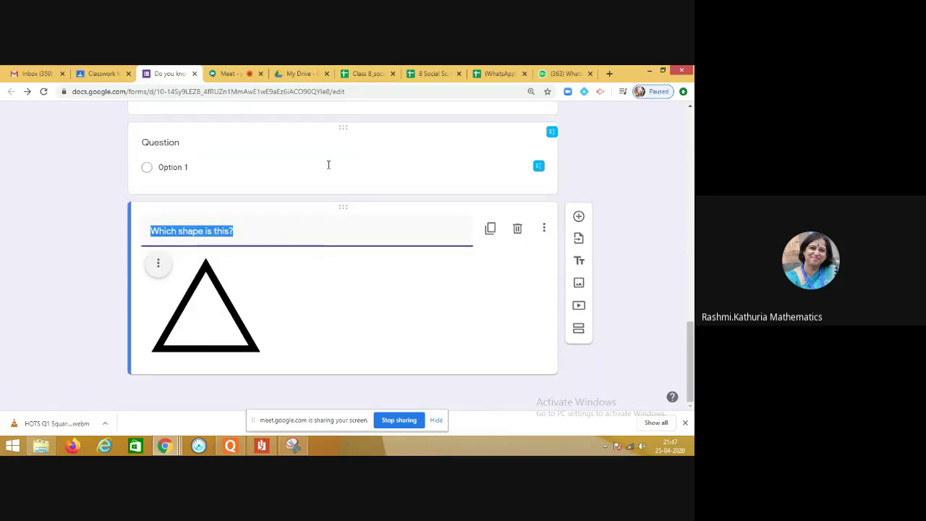
pyautogui.click(326, 164)
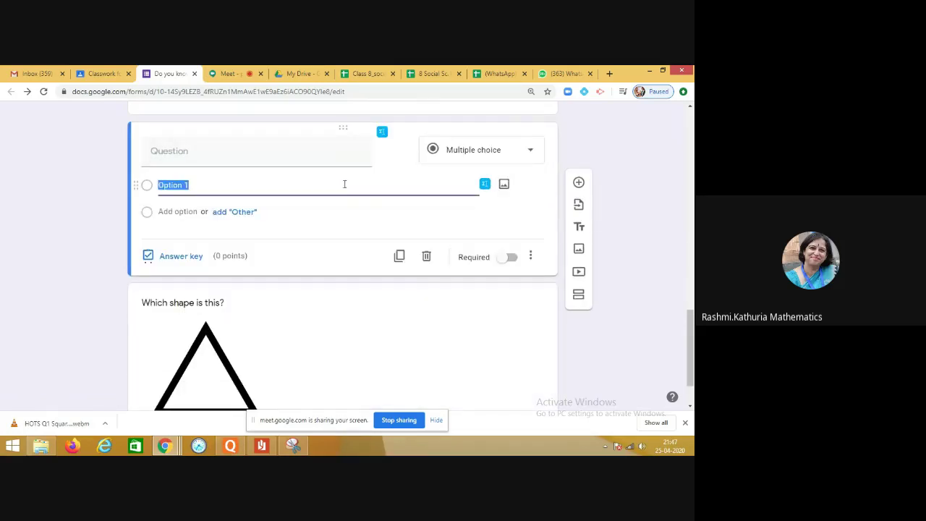
pyautogui.moveTo(521, 225); pyautogui.dragTo(505, 311)
pyautogui.click(539, 205)
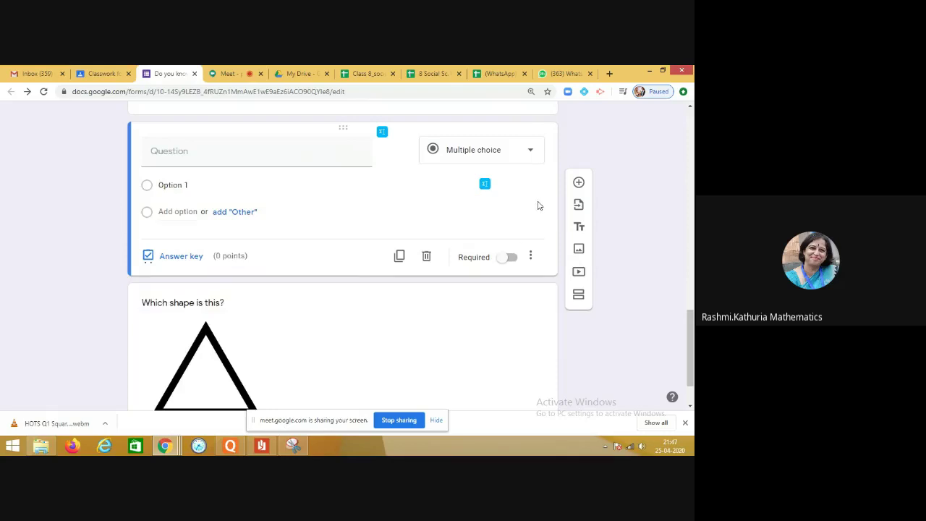
pyautogui.click(351, 186)
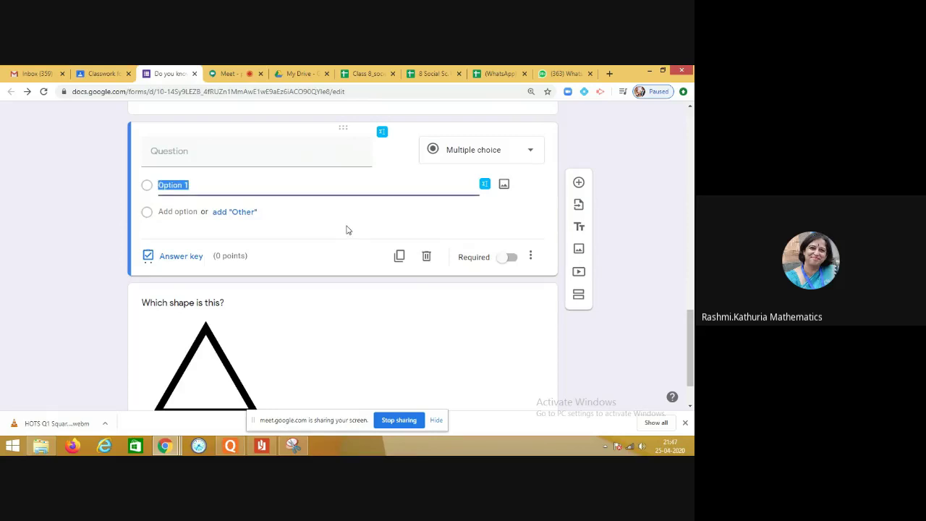
pyautogui.click(317, 326)
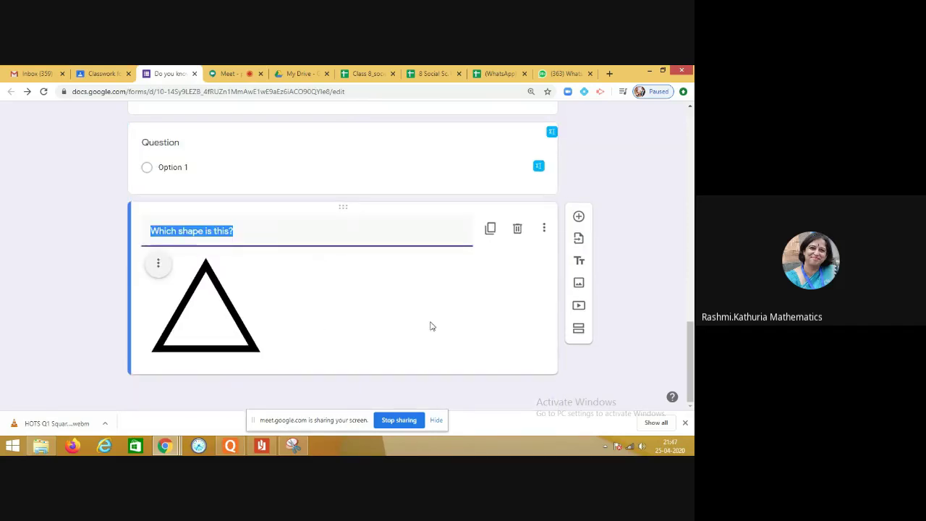
pyautogui.click(545, 230)
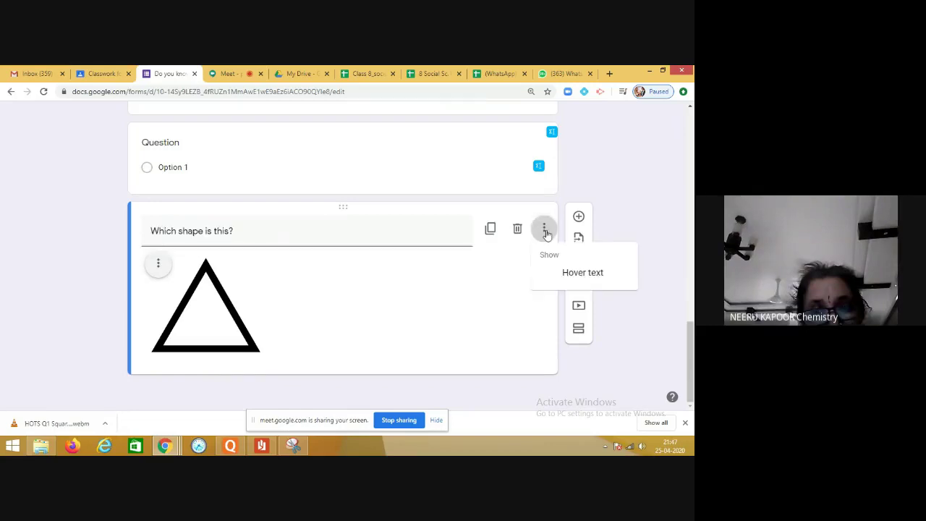
pyautogui.click(519, 258)
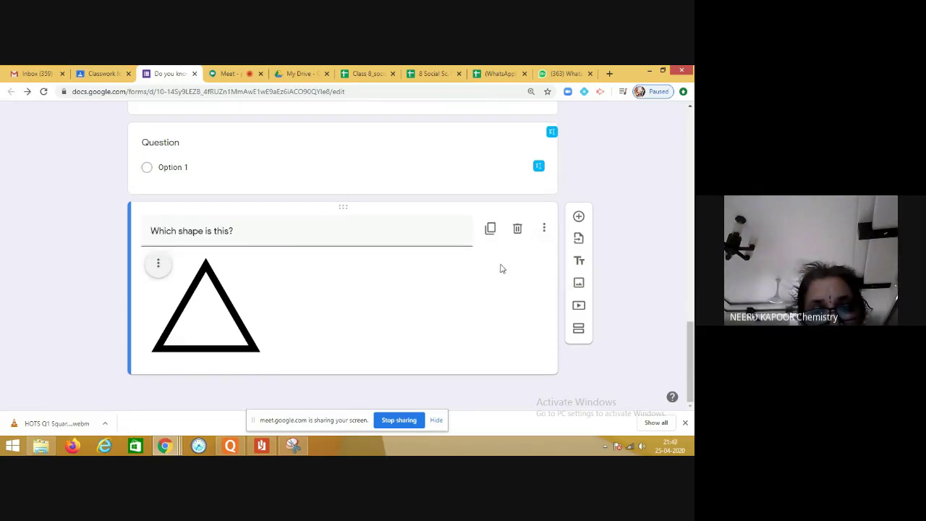
# Step: Give the blank question the options Triangle, Circle, Rectangle and Square
pyautogui.click(333, 171)
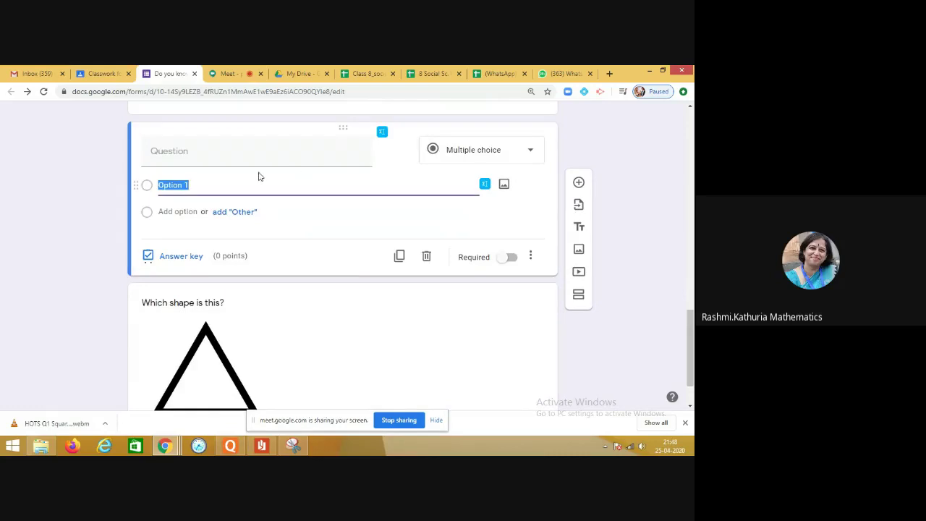
pyautogui.write('Triangle')
pyautogui.press('Return')
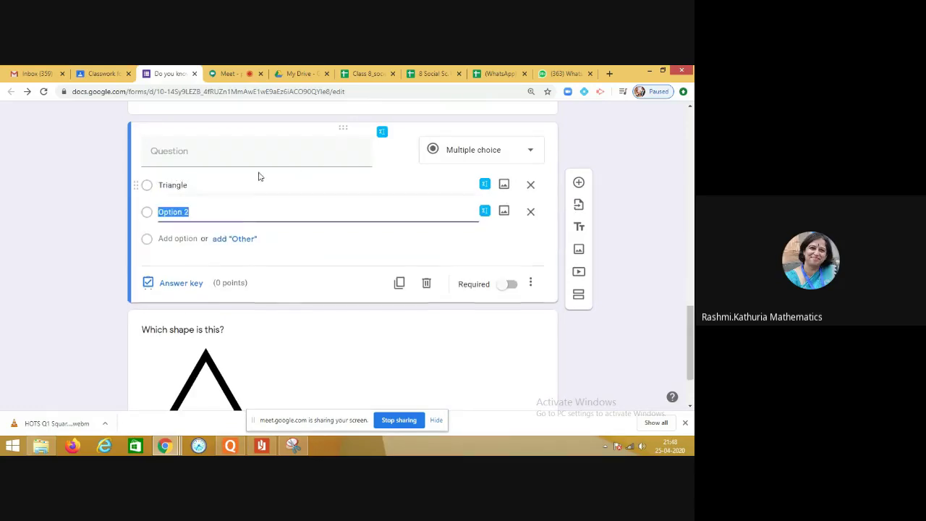
pyautogui.write('Ci')
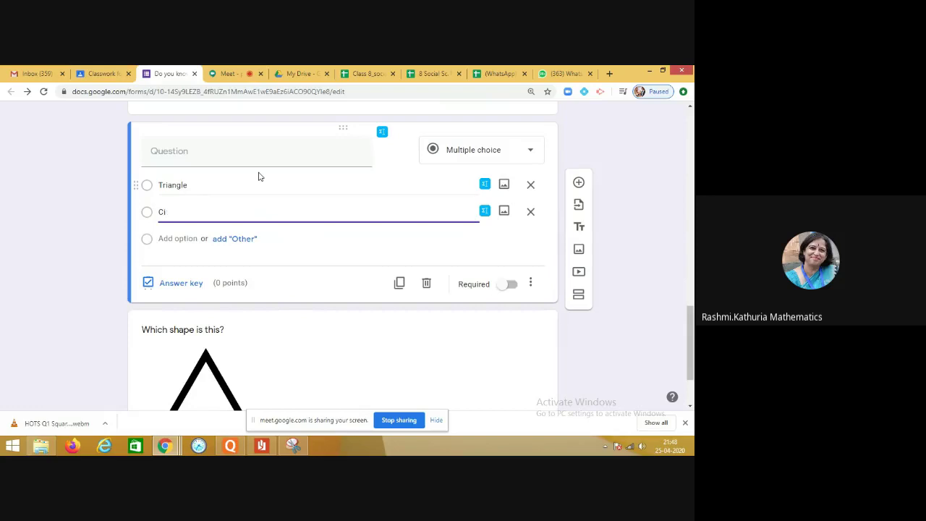
pyautogui.write('rrcle')
pyautogui.press('Return')
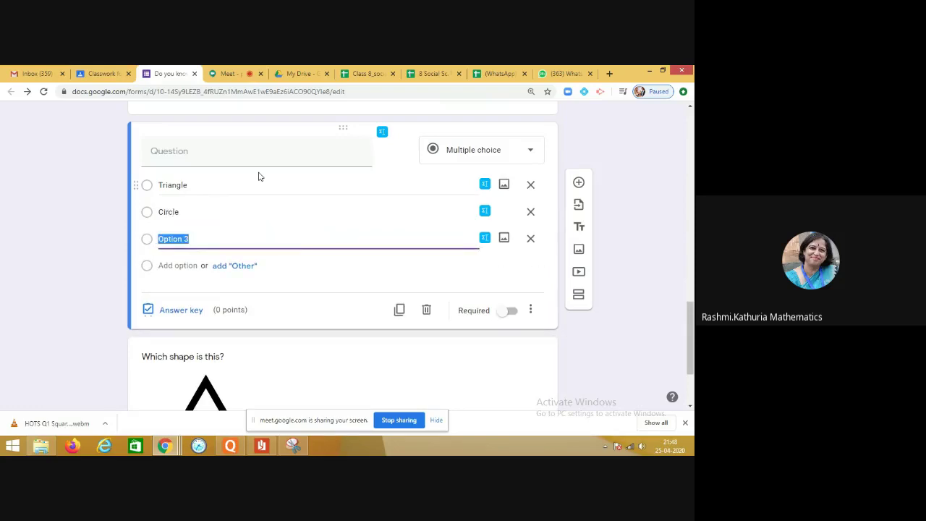
pyautogui.write('Rectangle')
pyautogui.press('Return')
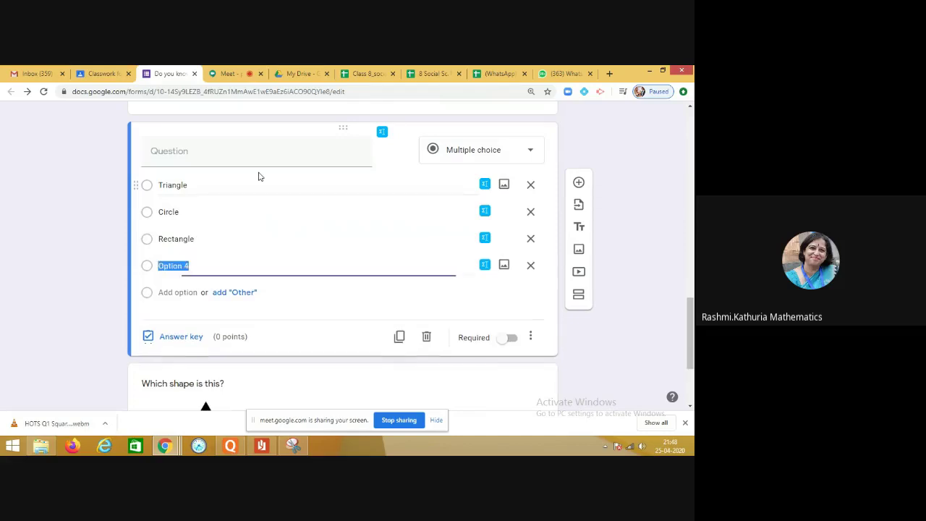
pyautogui.write('Square')
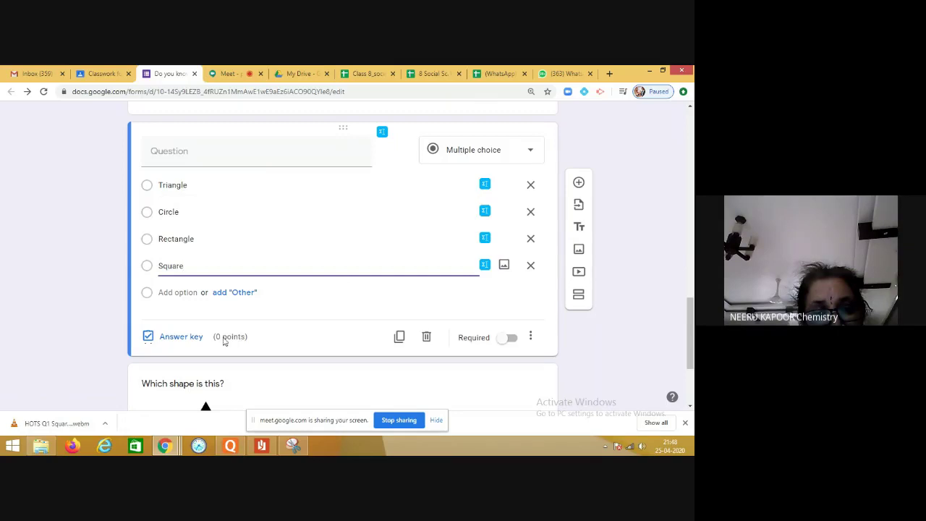
pyautogui.click(191, 338)
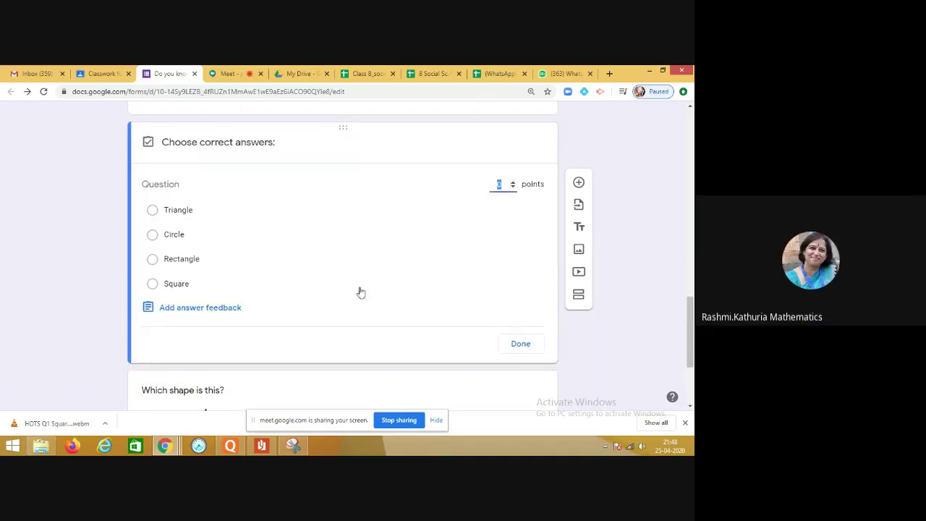
# Step: Make the shape question worth 1 point, with 'Well done' and 'How many sides are there?' feedback
pyautogui.write('1')
pyautogui.click(216, 309)
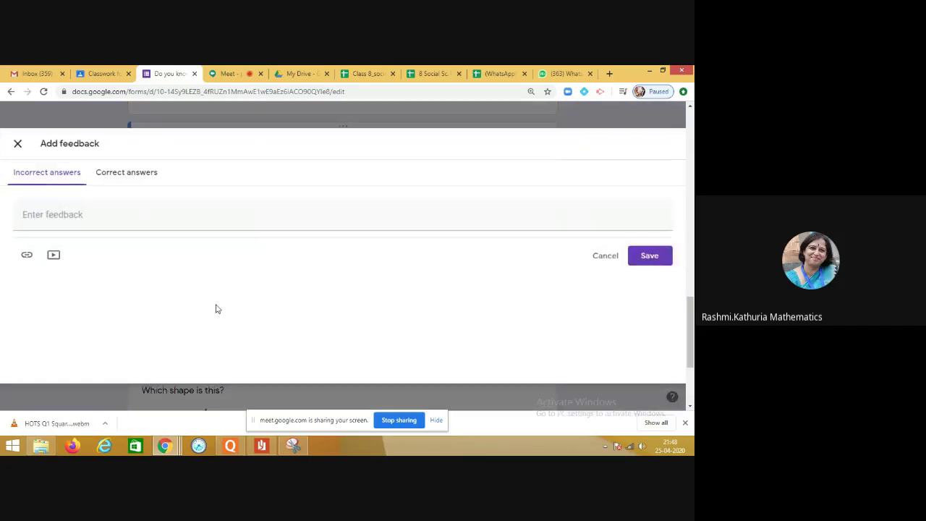
pyautogui.click(180, 225)
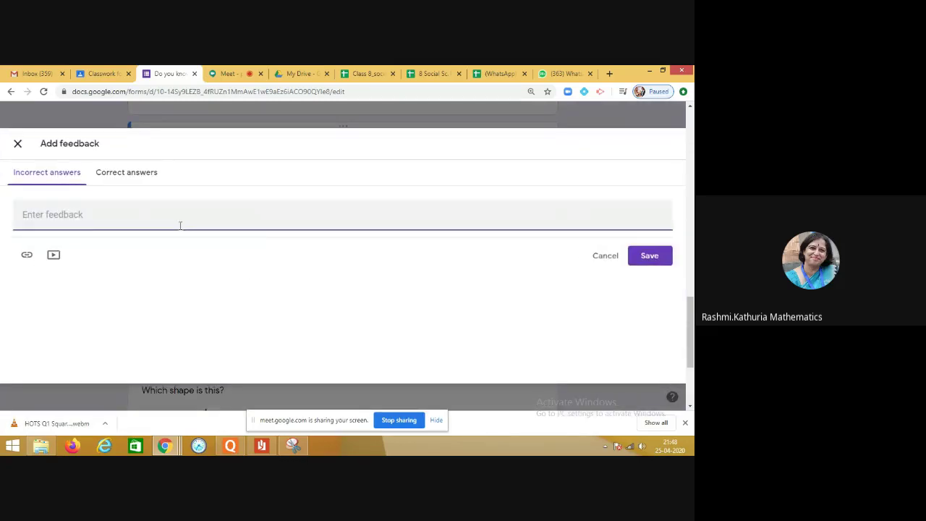
pyautogui.write('How ')
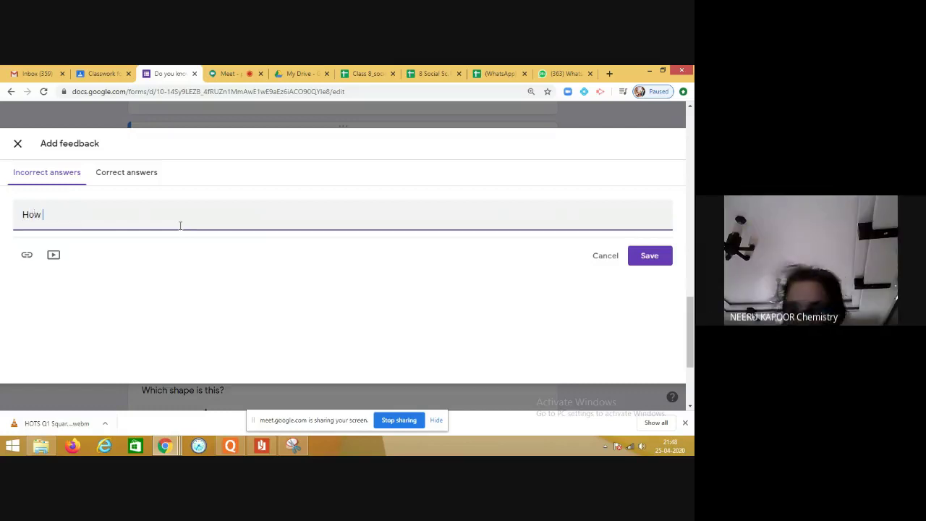
pyautogui.write('many sides a')
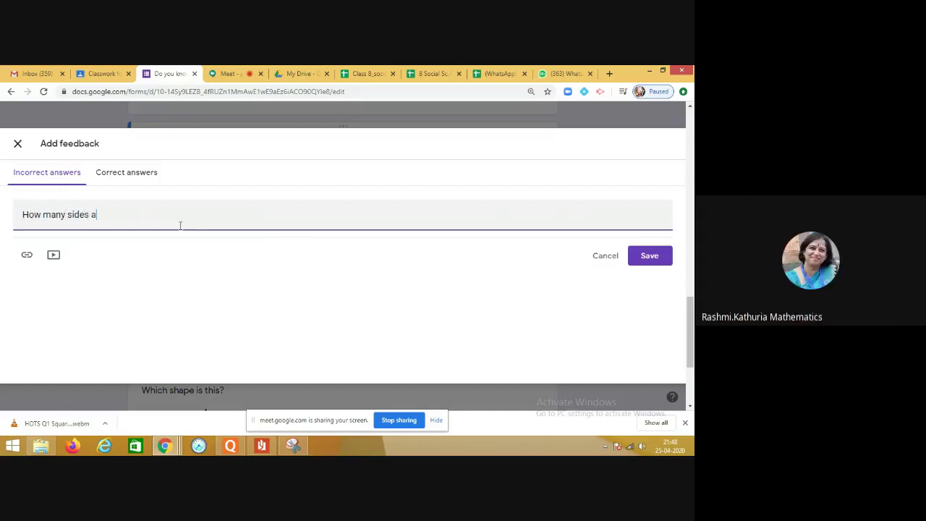
pyautogui.write('re there?')
pyautogui.click(130, 182)
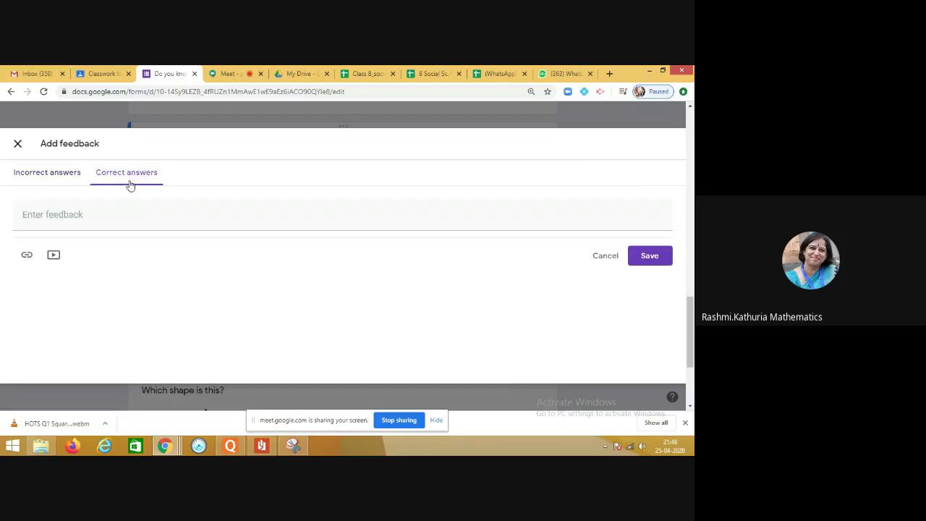
pyautogui.click(118, 215)
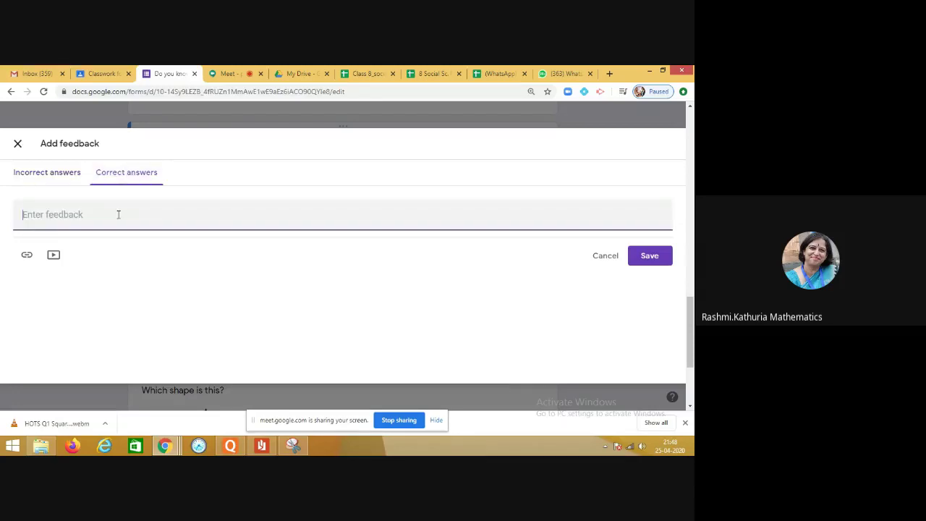
pyautogui.write('Well done')
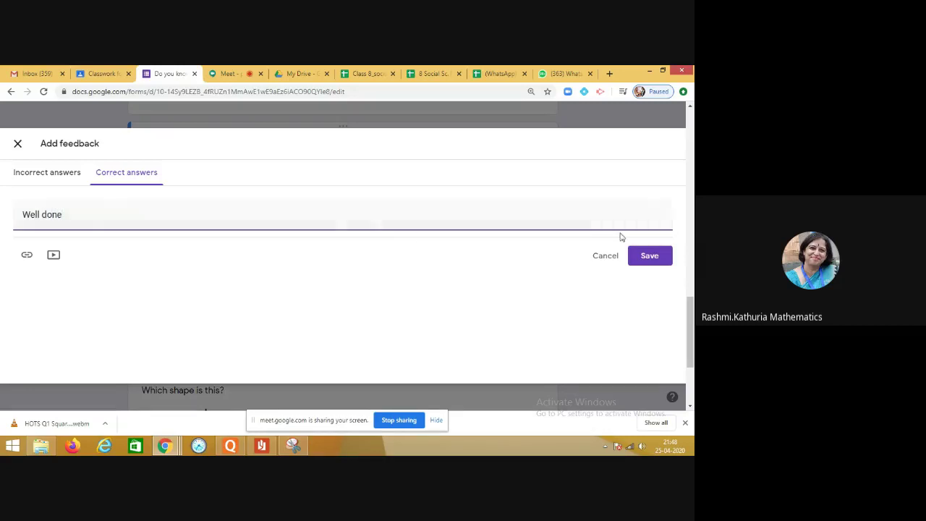
pyautogui.click(649, 255)
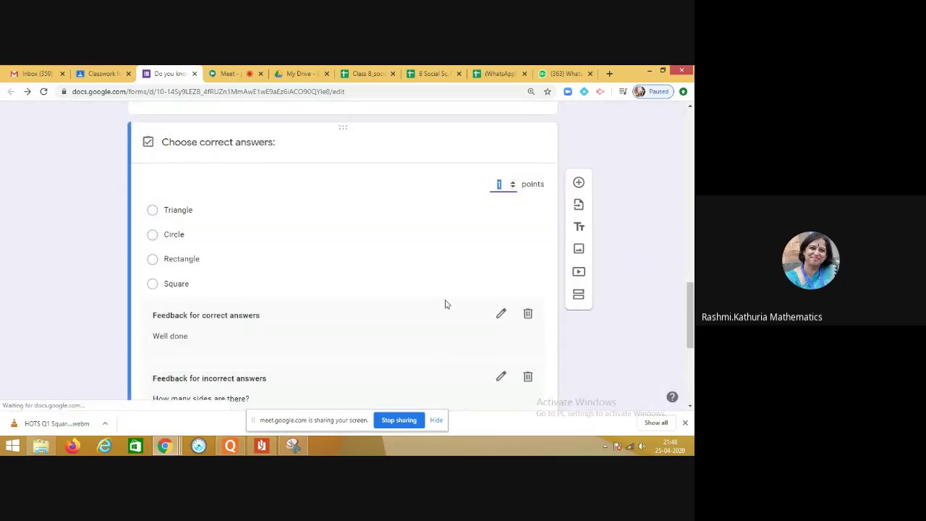
pyautogui.scroll(-3, 511, 350)
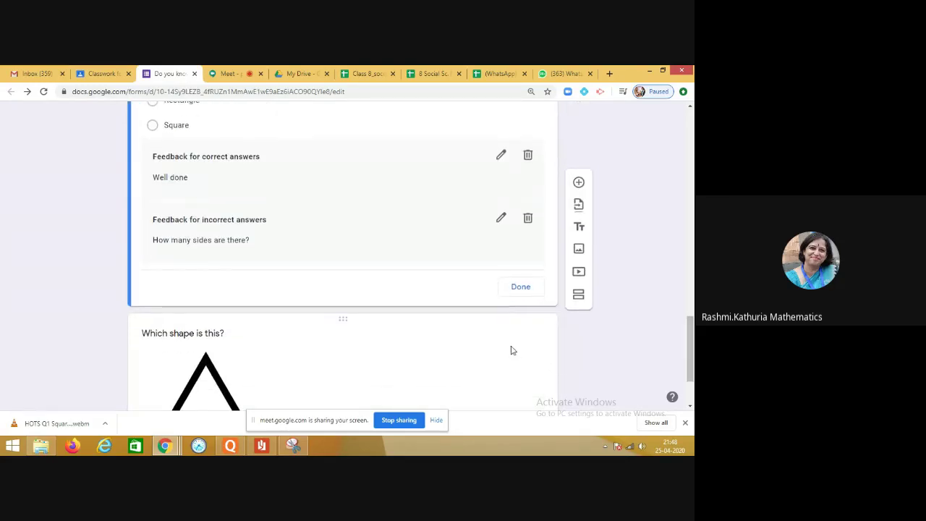
# Step: Close the answer key and delete the stray empty Option 1 question
pyautogui.click(521, 291)
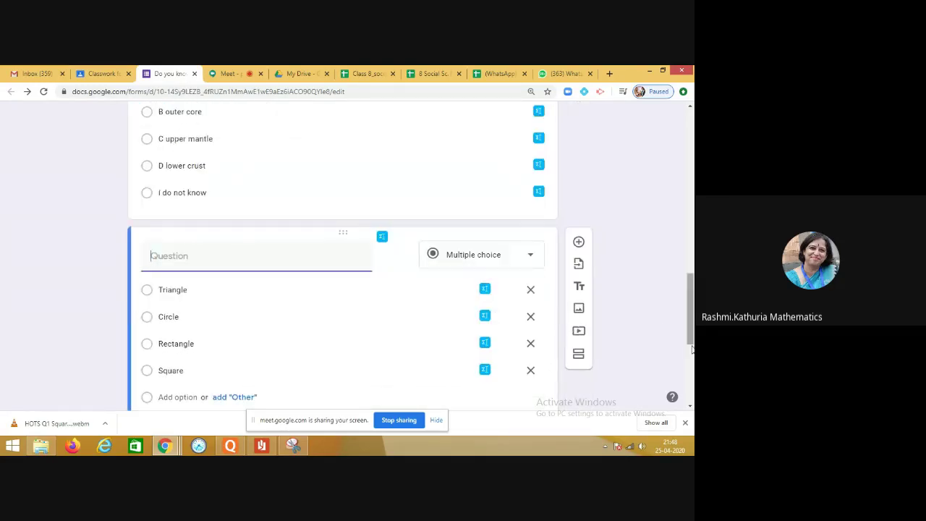
pyautogui.moveTo(691, 311); pyautogui.dragTo(691, 232)
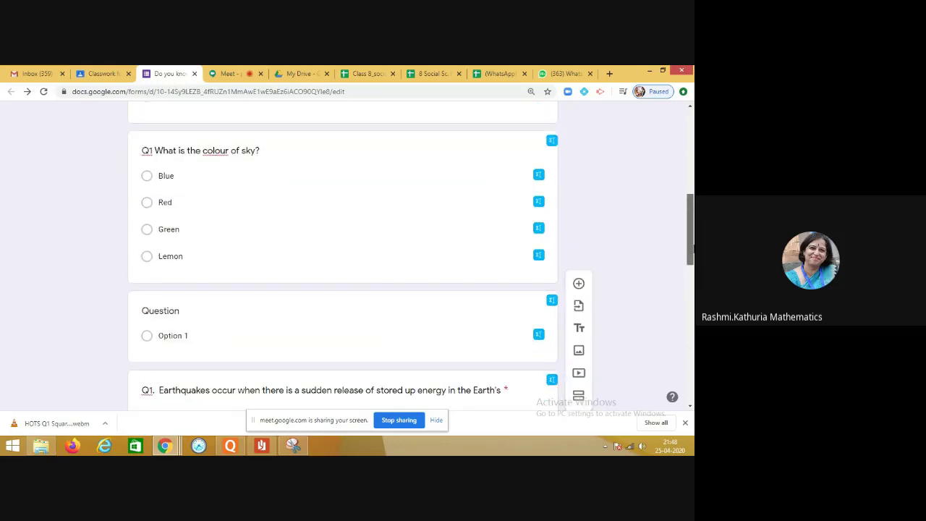
pyautogui.click(459, 338)
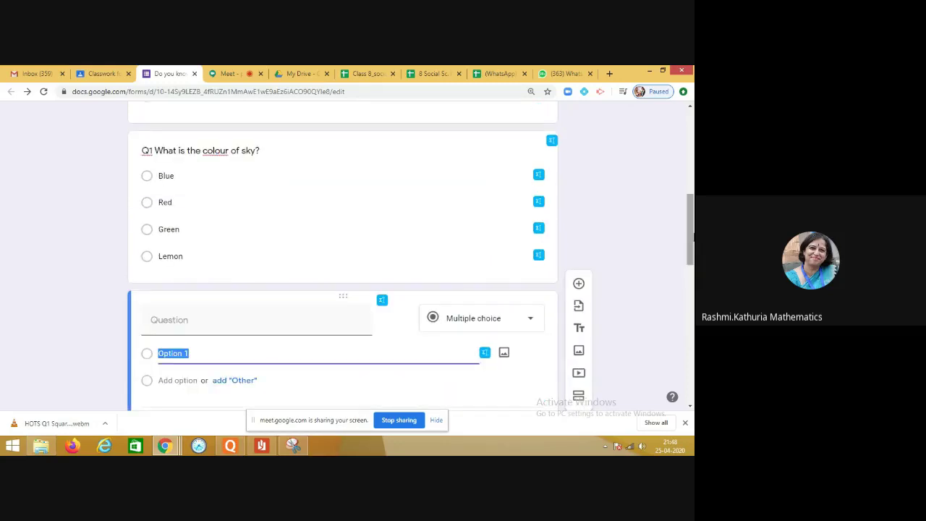
pyautogui.moveTo(691, 230); pyautogui.dragTo(691, 275)
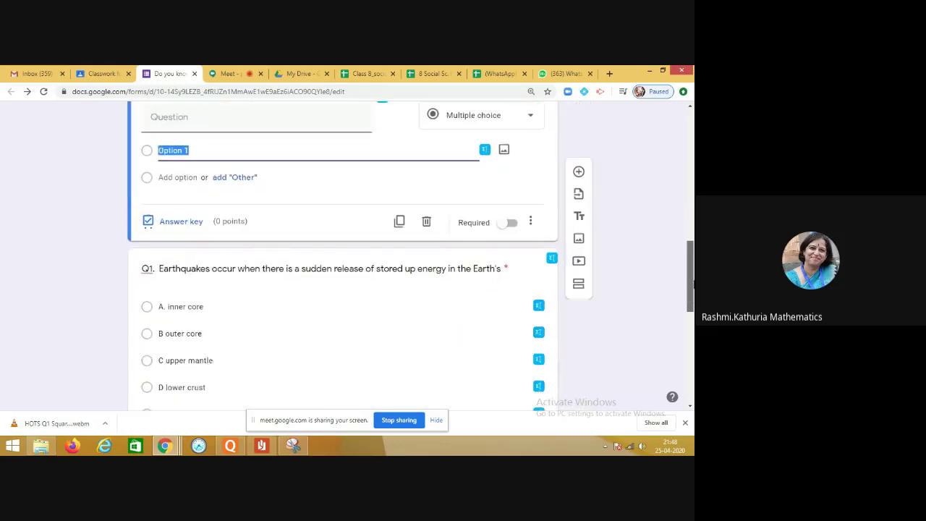
pyautogui.click(427, 222)
pyautogui.moveTo(691, 280); pyautogui.dragTo(692, 349)
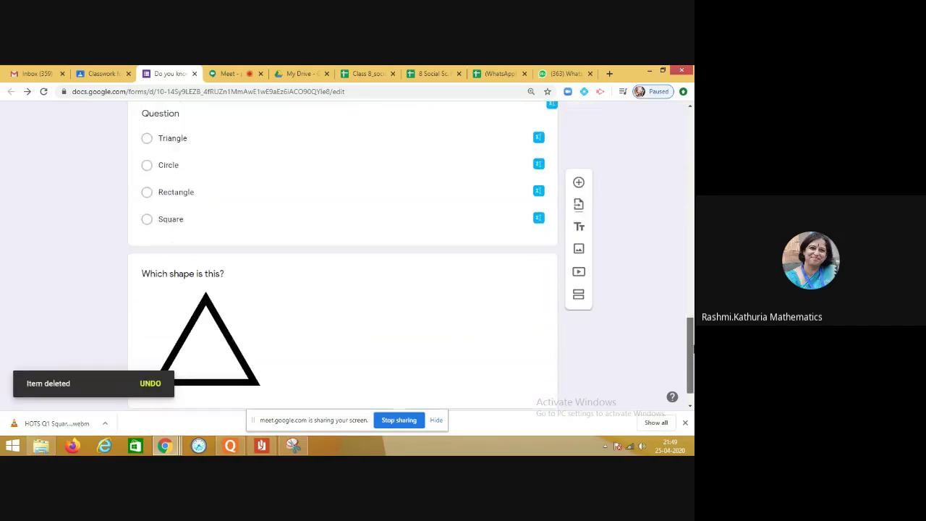
pyautogui.click(324, 337)
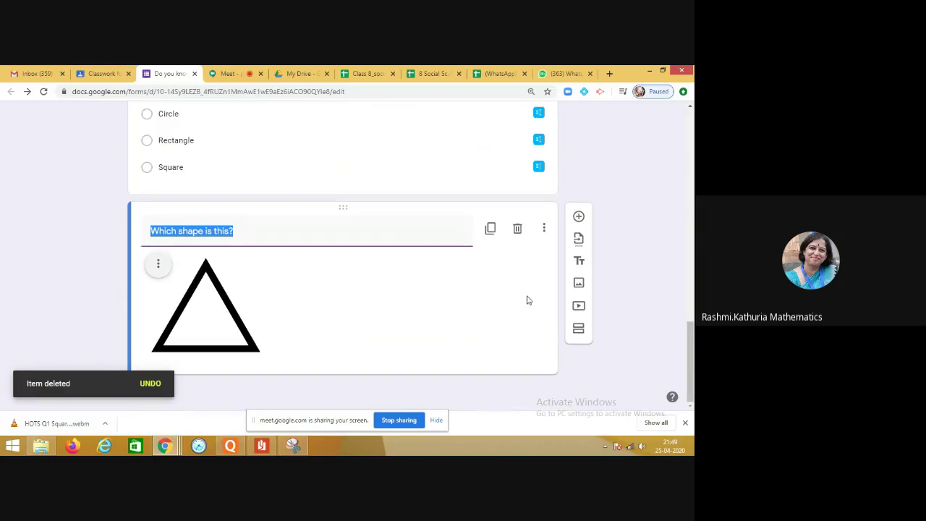
# Step: Move the triangle image directly above the shape options question
pyautogui.click(435, 305)
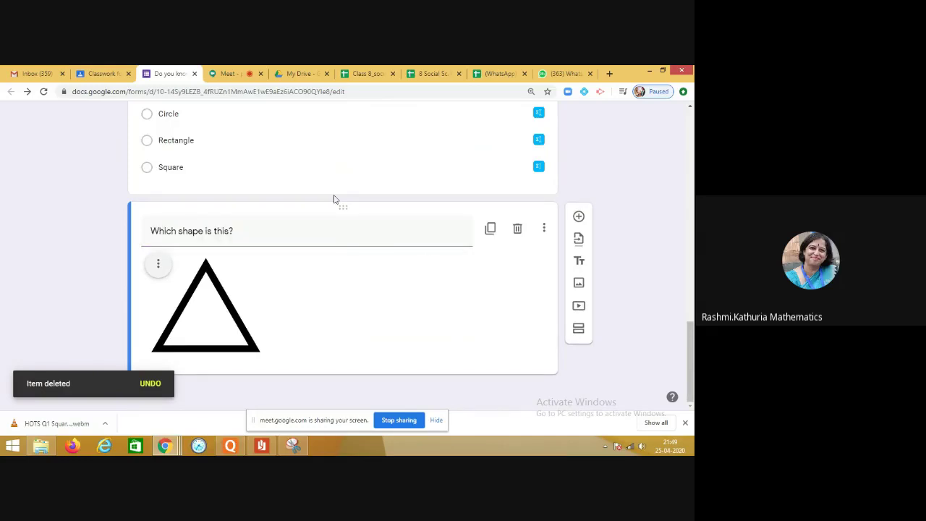
pyautogui.moveTo(343, 205); pyautogui.dragTo(354, 250)
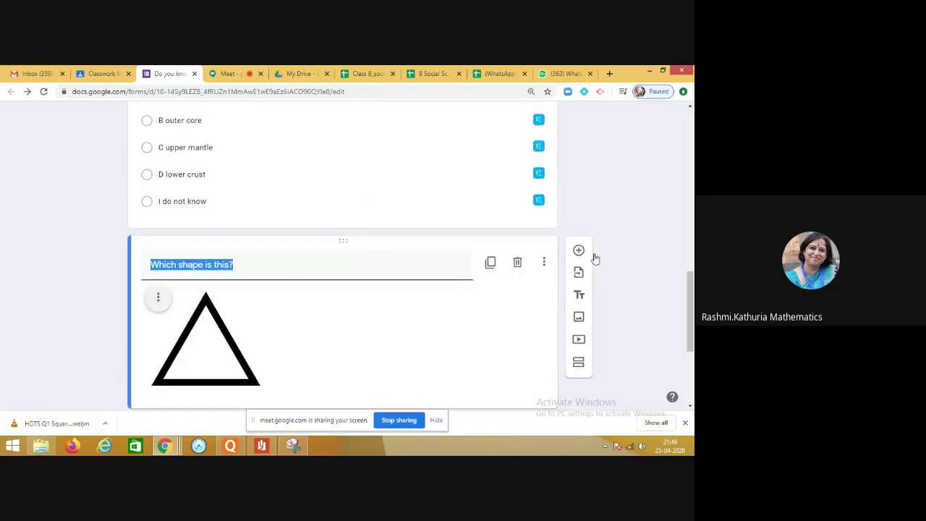
pyautogui.moveTo(690, 291); pyautogui.dragTo(692, 351)
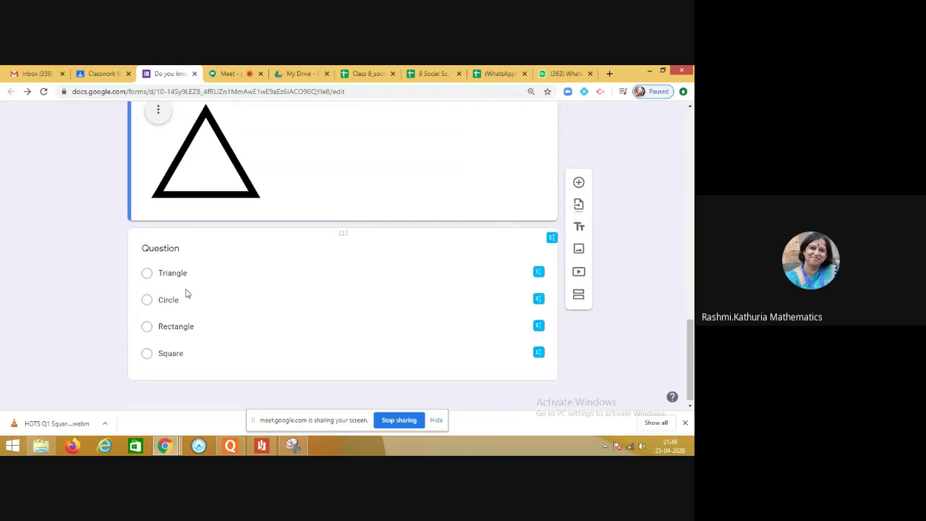
# Step: Set the shape question's text to 'Which shape is this?', fixing the typo
pyautogui.click(180, 252)
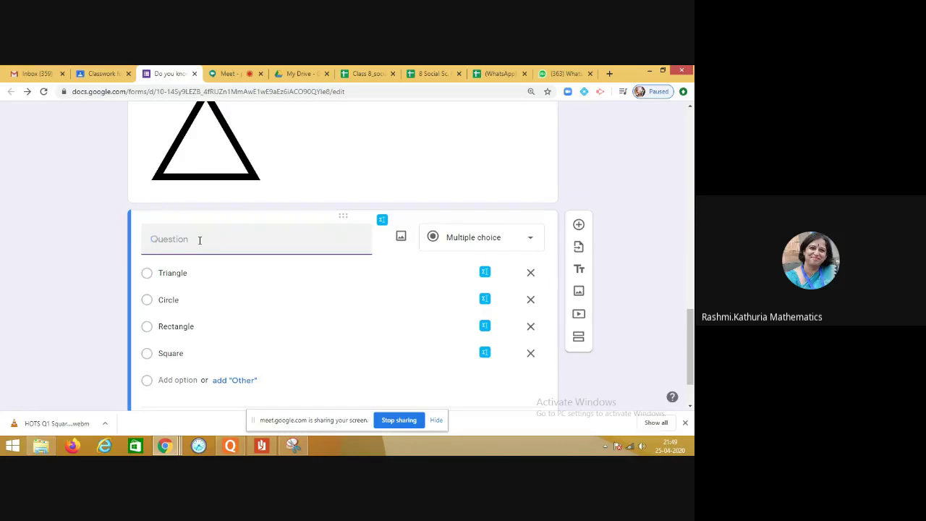
pyautogui.write('W')
pyautogui.write('?')
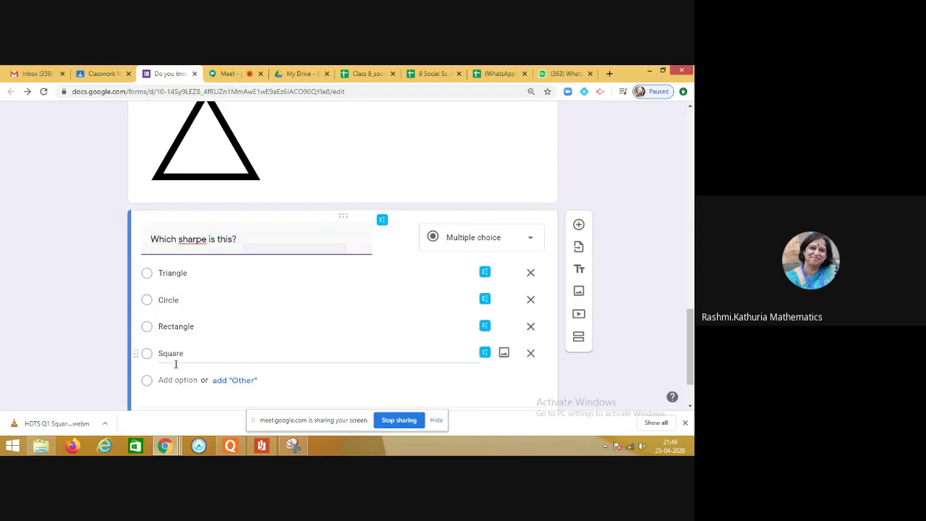
pyautogui.click(197, 243)
pyautogui.press('BackSpace')
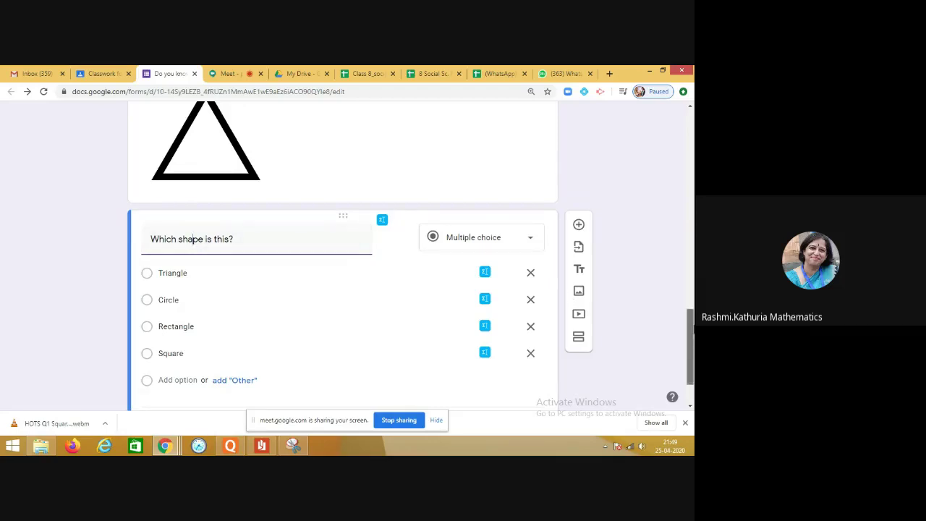
pyautogui.moveTo(693, 336); pyautogui.dragTo(692, 355)
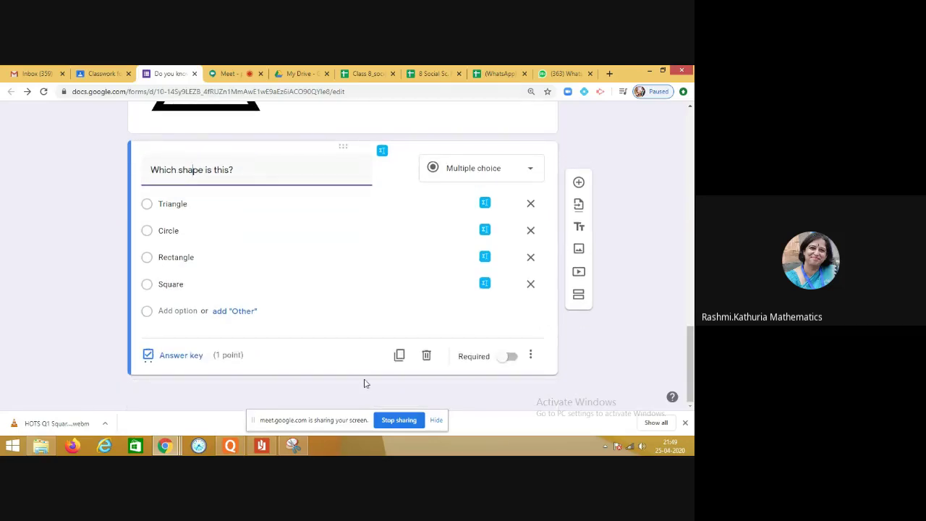
# Step: Scroll to the top of the form and return to the Classroom assignment draft
pyautogui.click(579, 183)
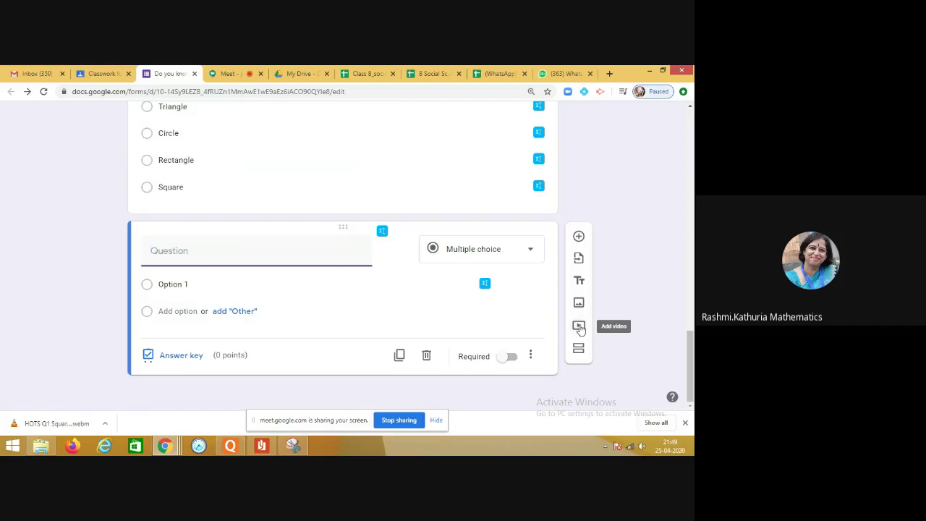
pyautogui.click(691, 382)
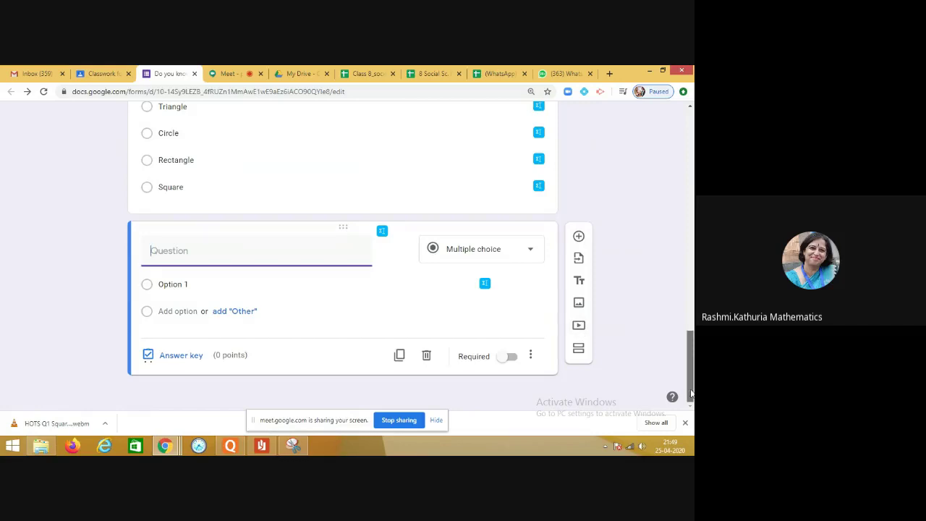
pyautogui.moveTo(690, 387); pyautogui.dragTo(687, 126)
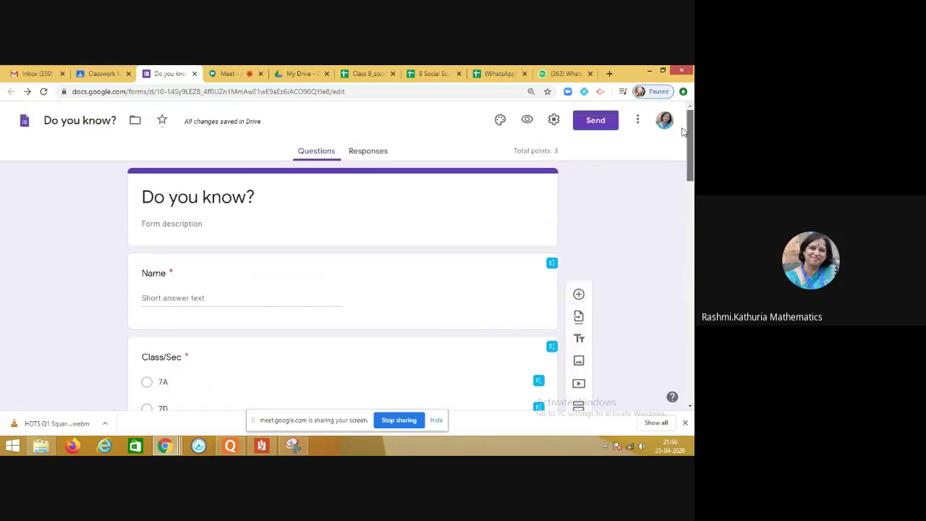
pyautogui.click(112, 75)
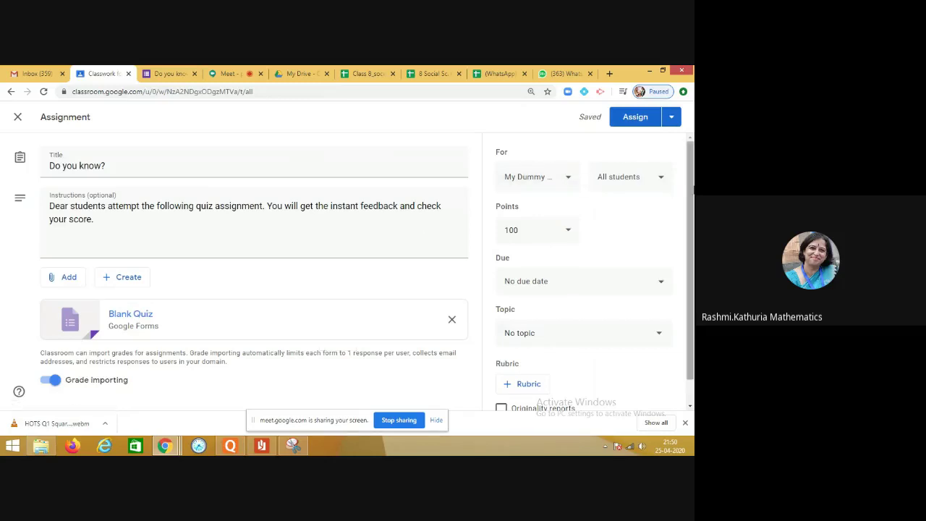
# Step: Schedule the 'Do you know?' assignment to post Apr 27, 2020 at 10:00 AM
pyautogui.scroll(-1, 693, 209)
pyautogui.scroll(-1, 693, 196)
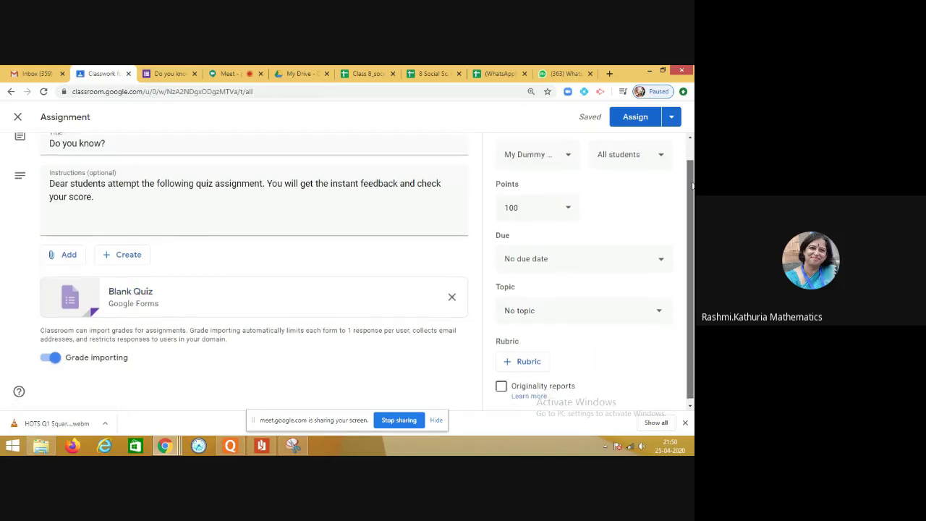
pyautogui.click(670, 118)
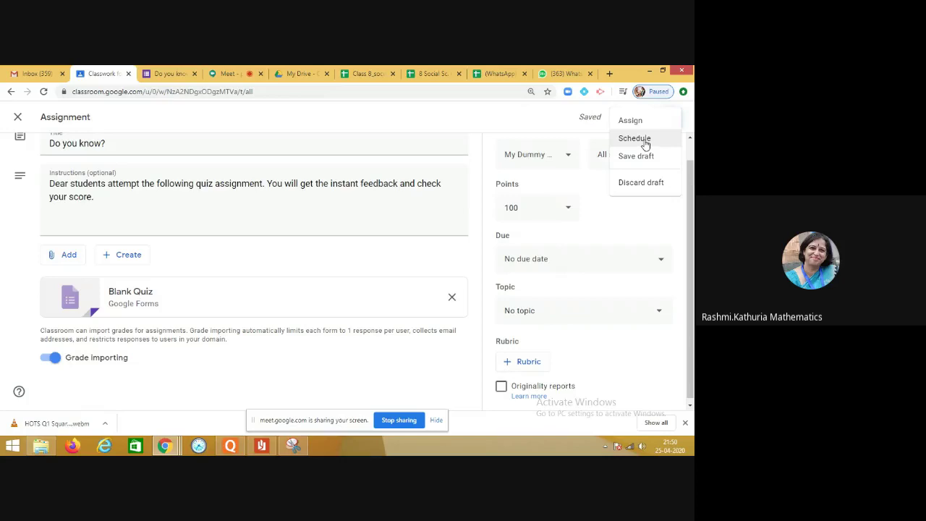
pyautogui.click(646, 144)
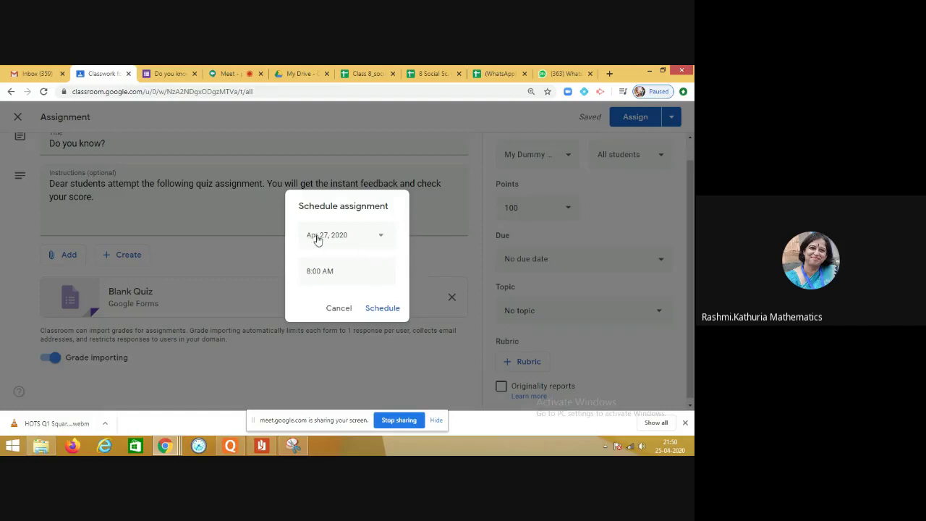
pyautogui.click(340, 273)
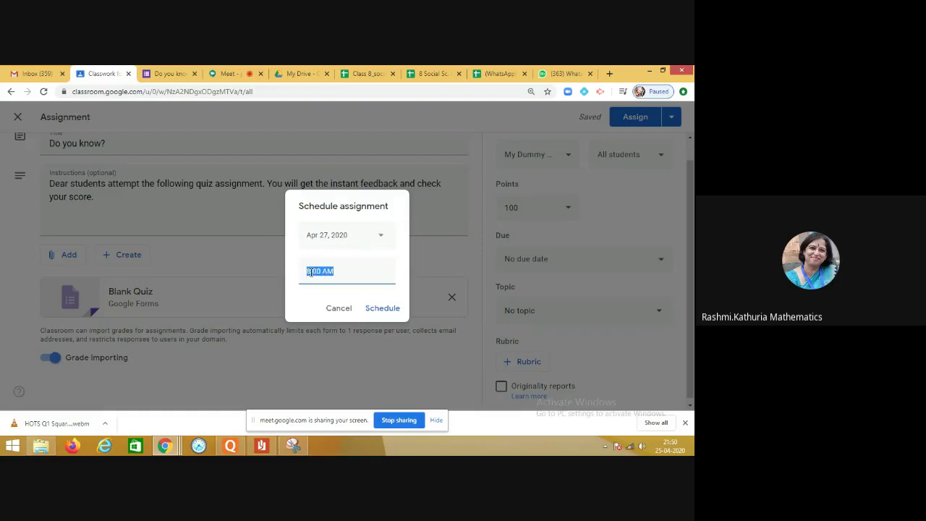
pyautogui.write('10')
pyautogui.click(380, 309)
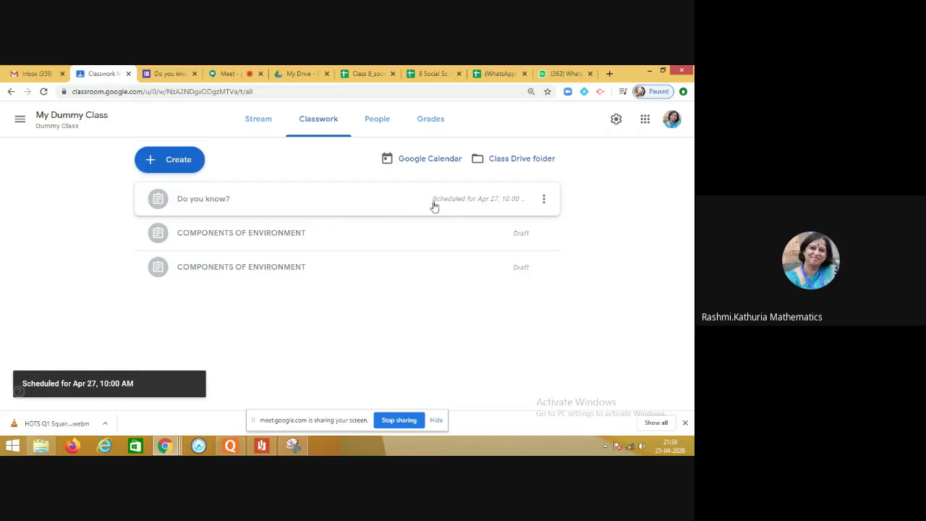
# Step: Edit the scheduled 'Do you know?' assignment and set its due date to Apr 27
pyautogui.click(408, 207)
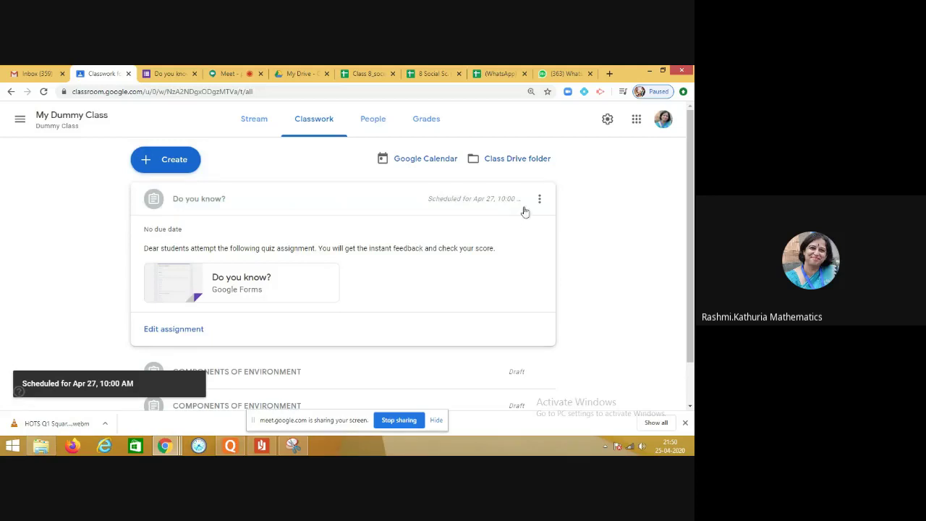
pyautogui.click(539, 198)
pyautogui.click(503, 226)
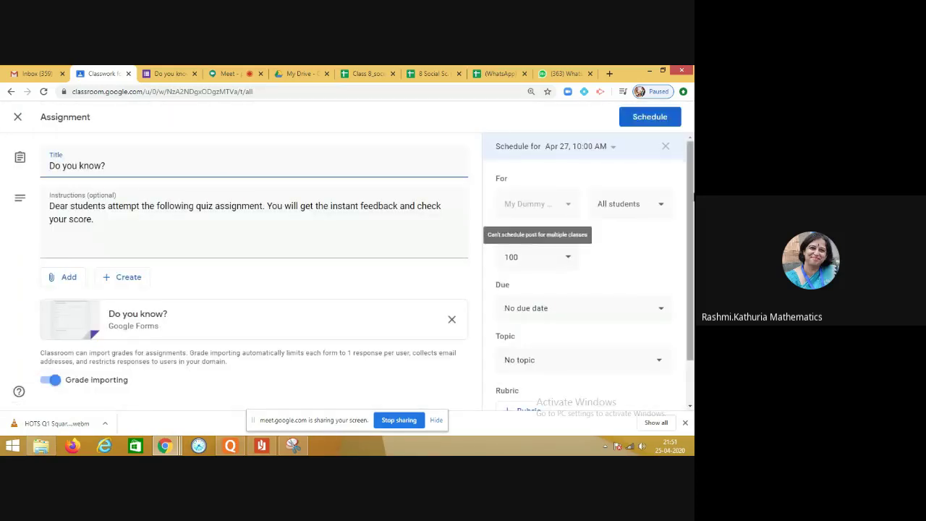
pyautogui.scroll(-1, 694, 237)
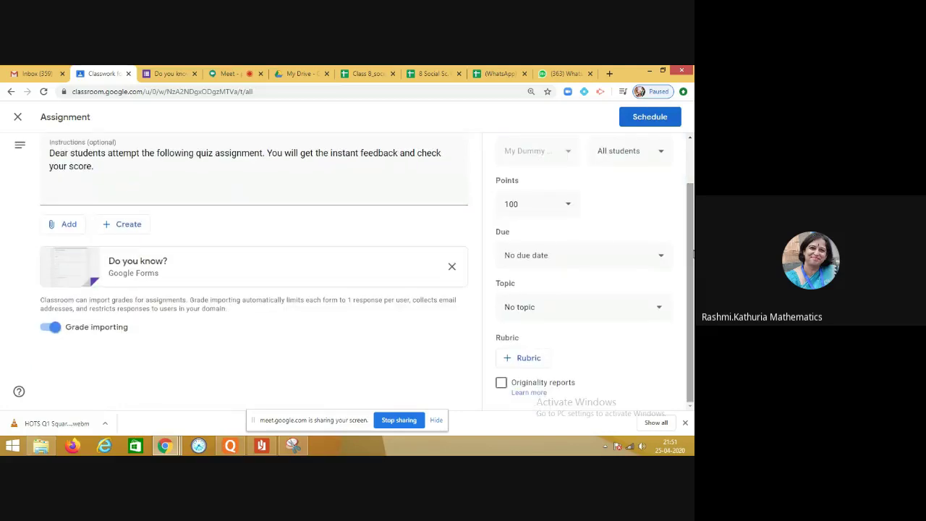
pyautogui.click(630, 257)
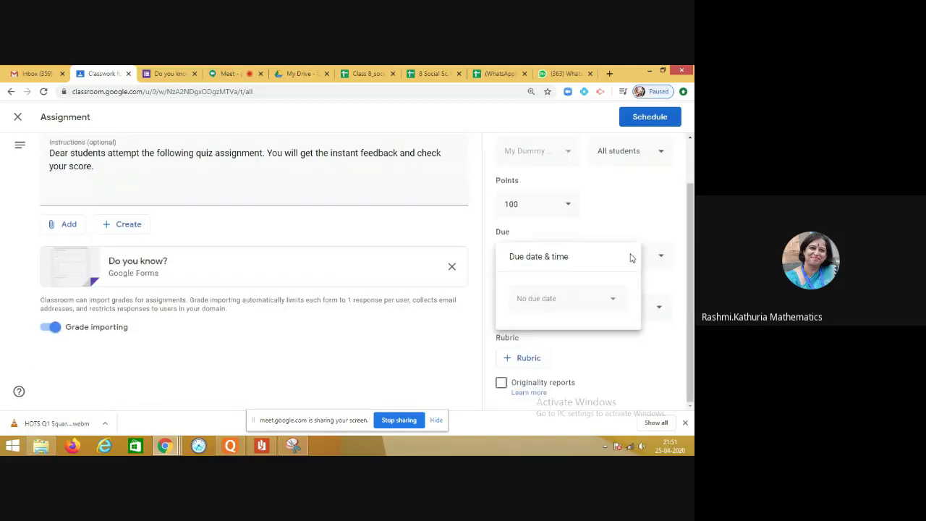
pyautogui.click(573, 304)
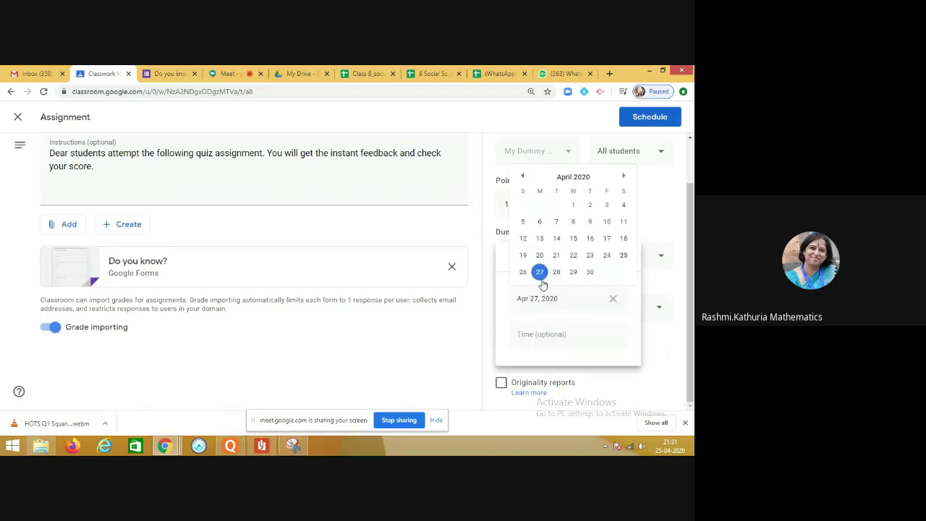
pyautogui.click(447, 347)
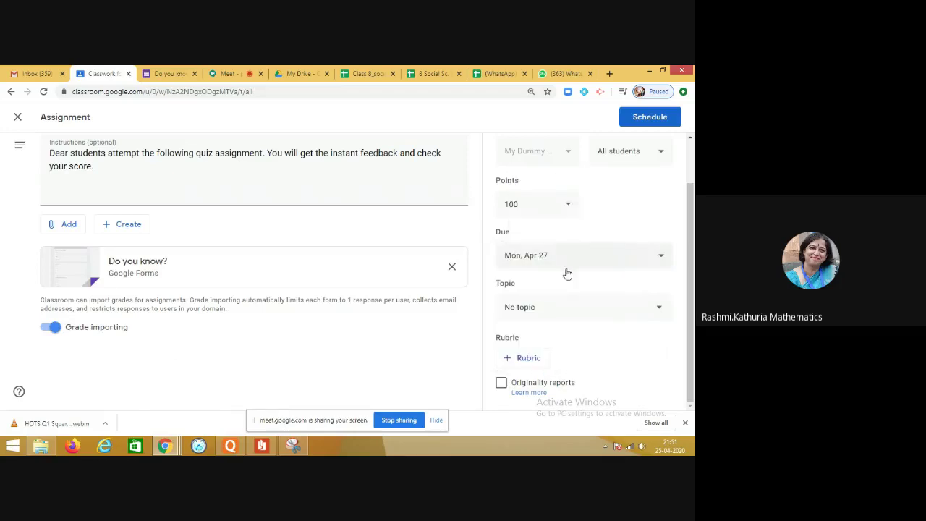
# Step: Create a new topic named 'Assessment' for the assignment
pyautogui.click(560, 313)
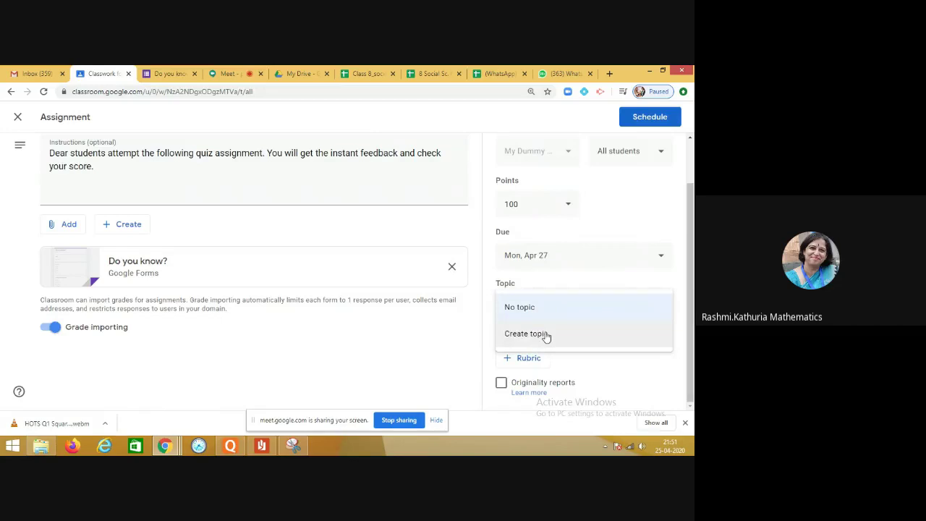
pyautogui.click(536, 335)
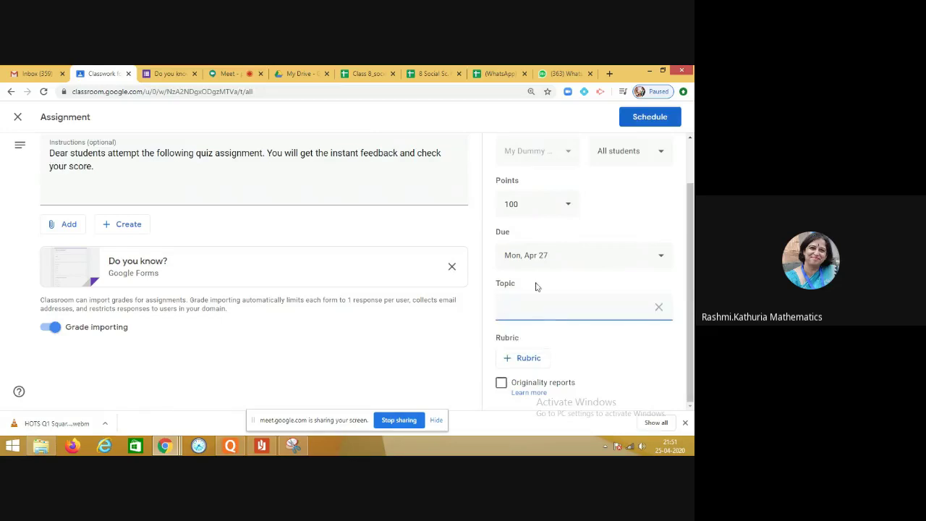
pyautogui.write('Assessment')
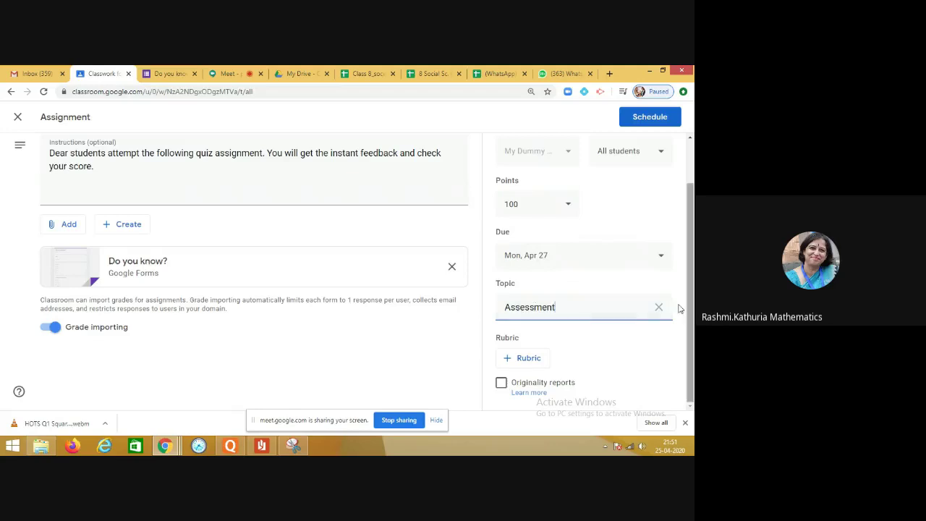
pyautogui.click(442, 347)
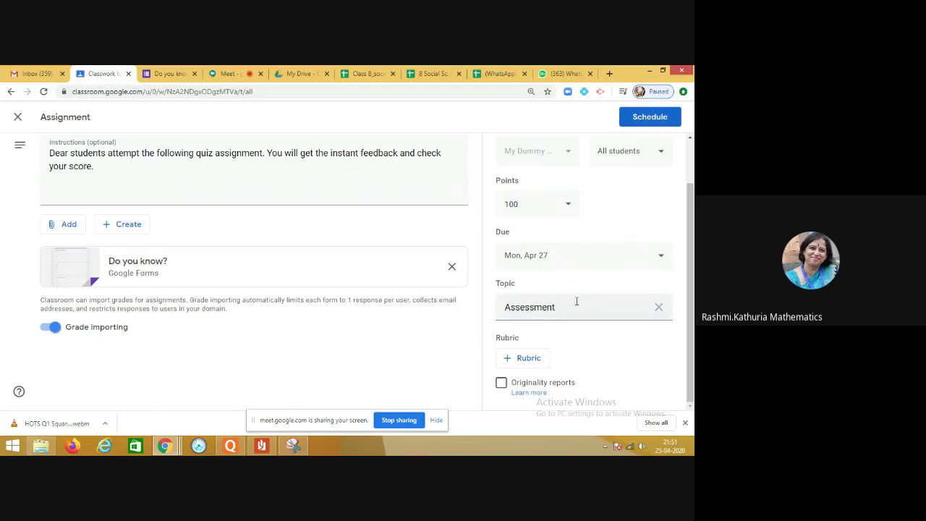
# Step: Save the scheduled assignment and scroll down to its card under the Assessment topic
pyautogui.click(658, 122)
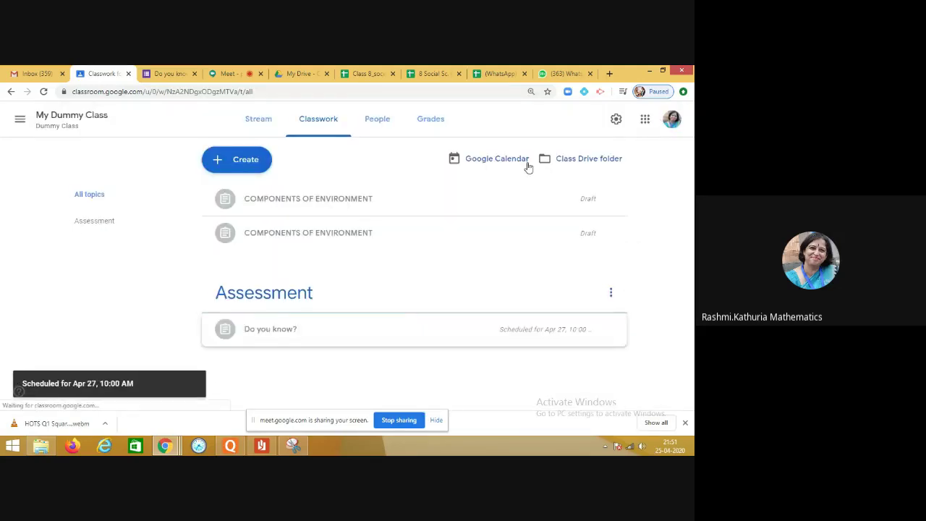
pyautogui.moveTo(688, 200); pyautogui.dragTo(689, 273)
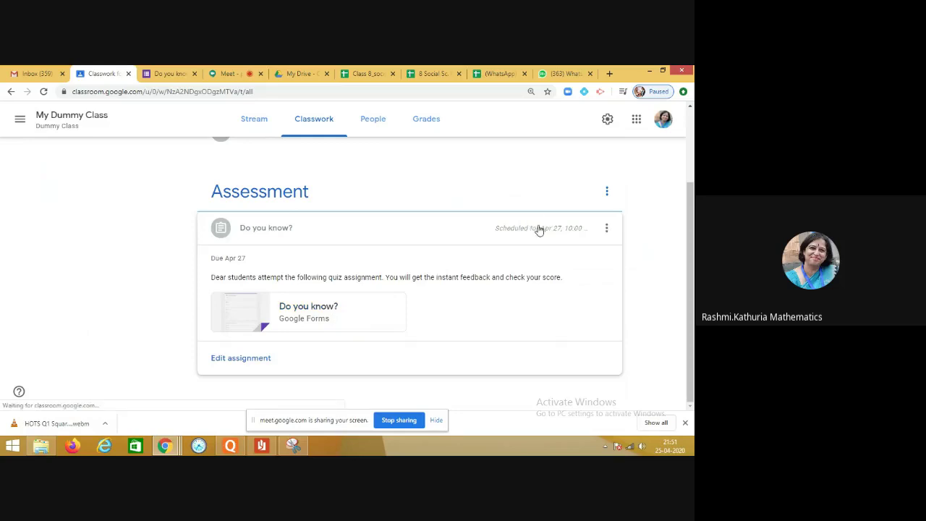
pyautogui.click(325, 311)
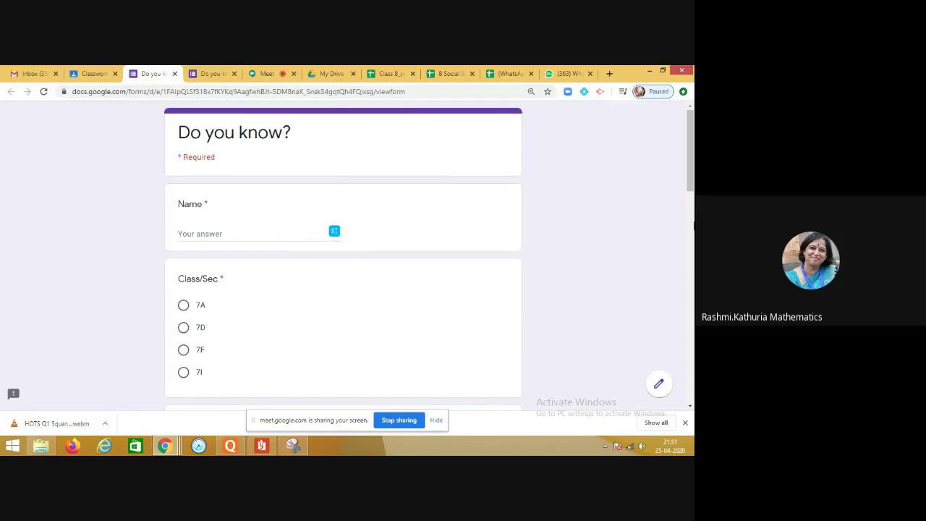
pyautogui.scroll(-3, 693, 227)
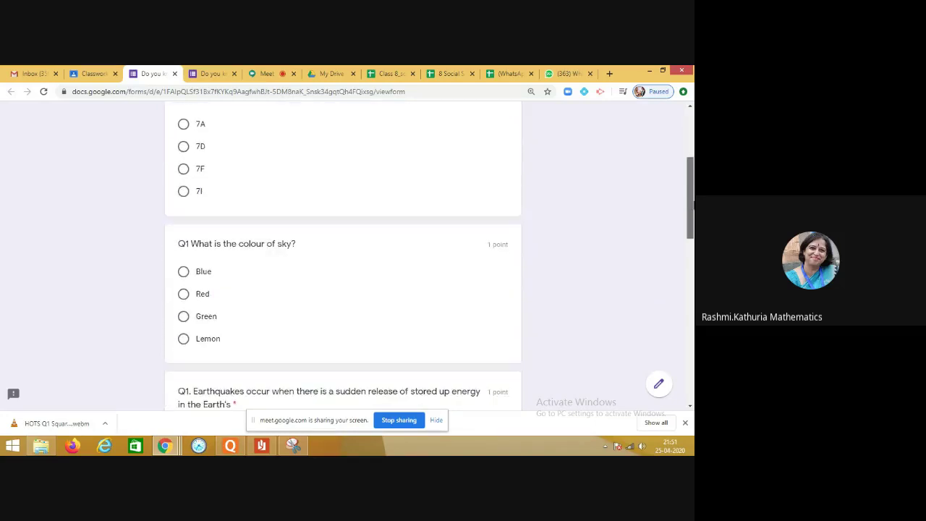
pyautogui.moveTo(693, 204); pyautogui.dragTo(688, 143)
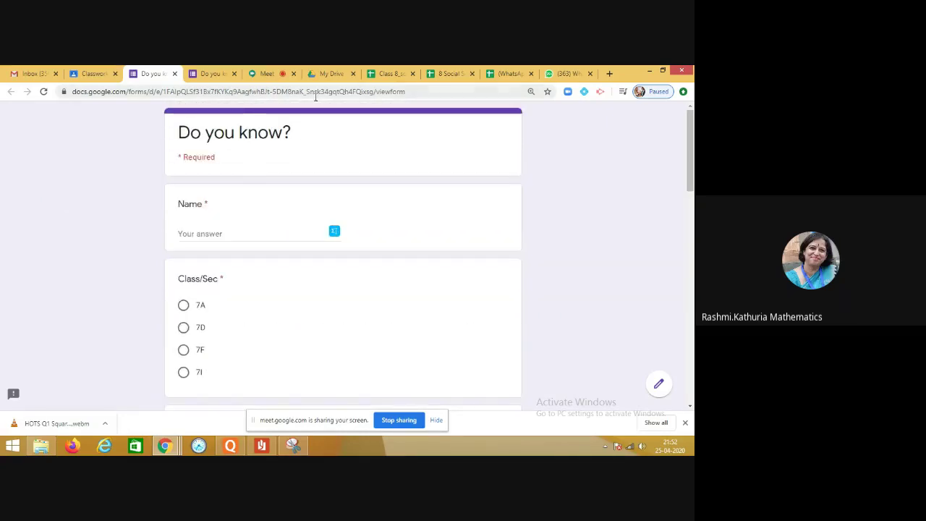
pyautogui.click(174, 73)
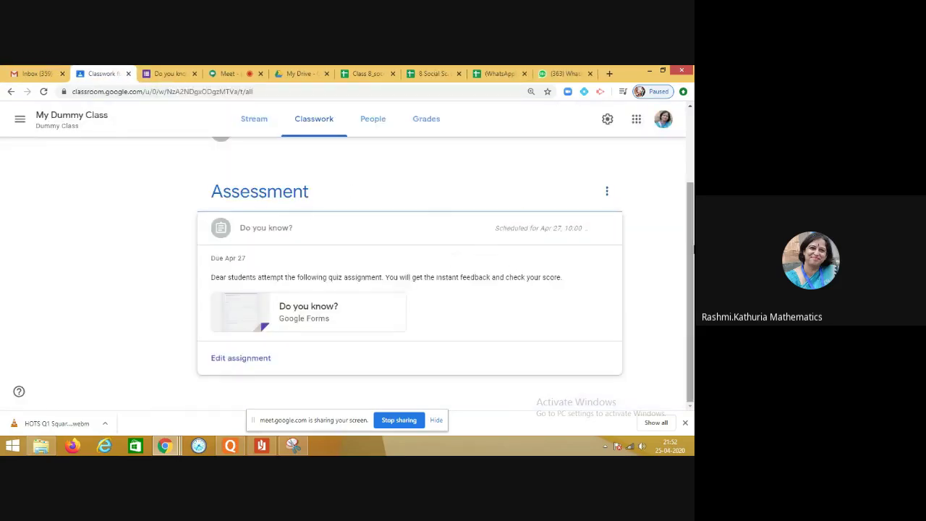
pyautogui.moveTo(691, 250)
pyautogui.mouseDown()
pyautogui.moveTo(691, 205)
pyautogui.moveTo(693, 250)
pyautogui.mouseUp()
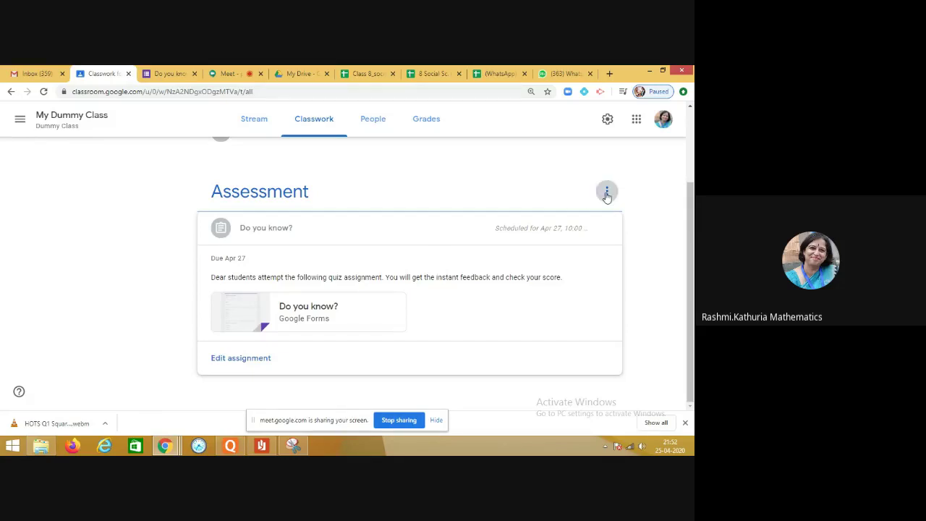
pyautogui.click(607, 193)
pyautogui.click(442, 275)
pyautogui.click(241, 358)
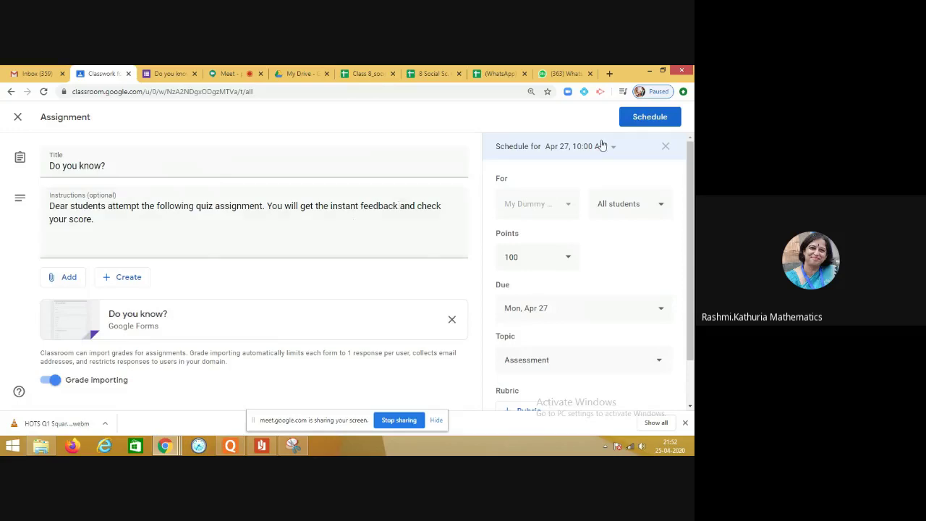
pyautogui.click(640, 124)
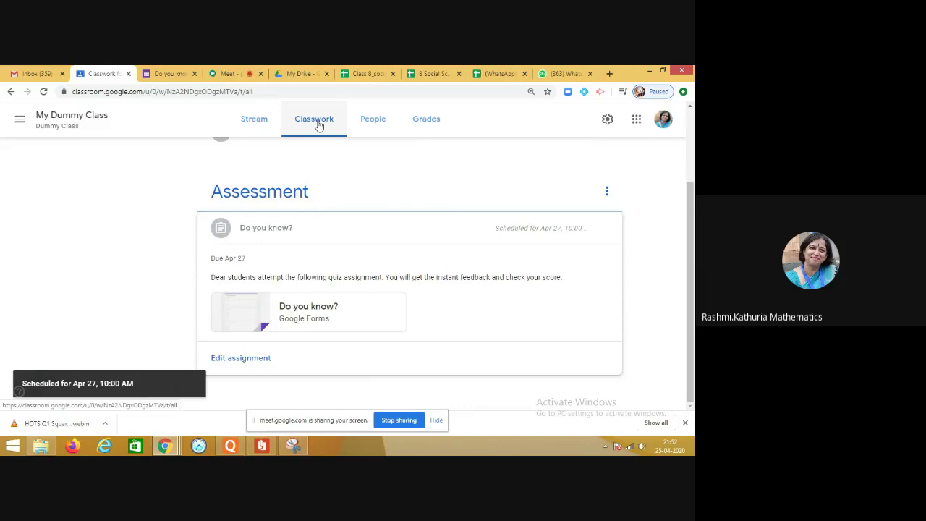
# Step: Back in the Meet call, choose Stop recording from the More options menu
pyautogui.click(226, 74)
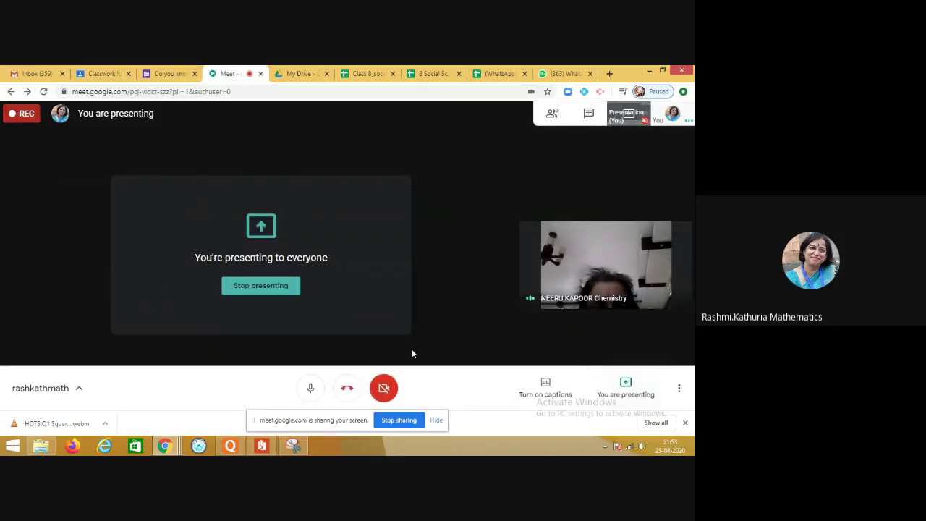
pyautogui.click(679, 388)
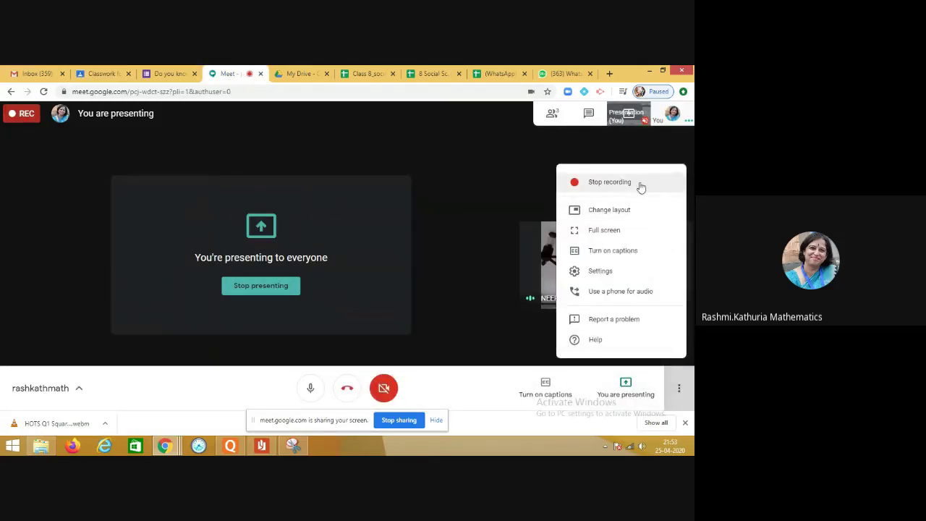
pyautogui.click(610, 182)
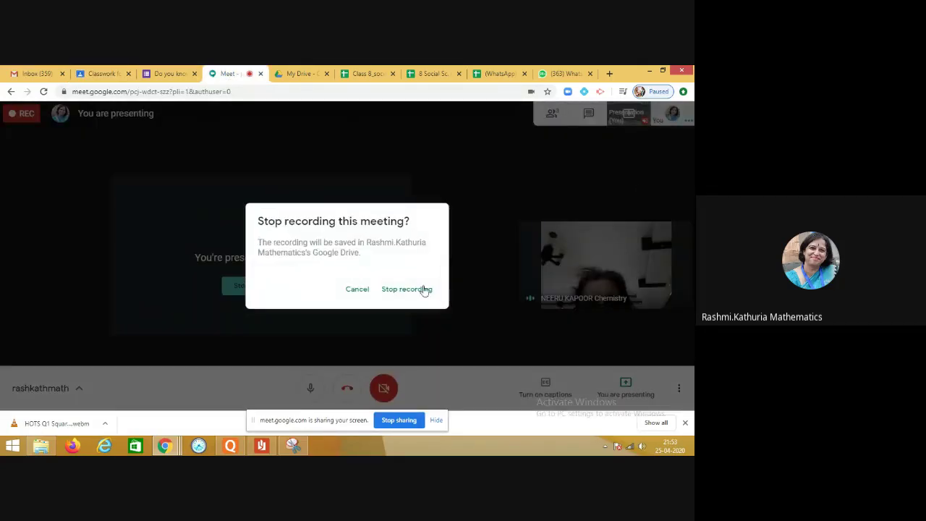